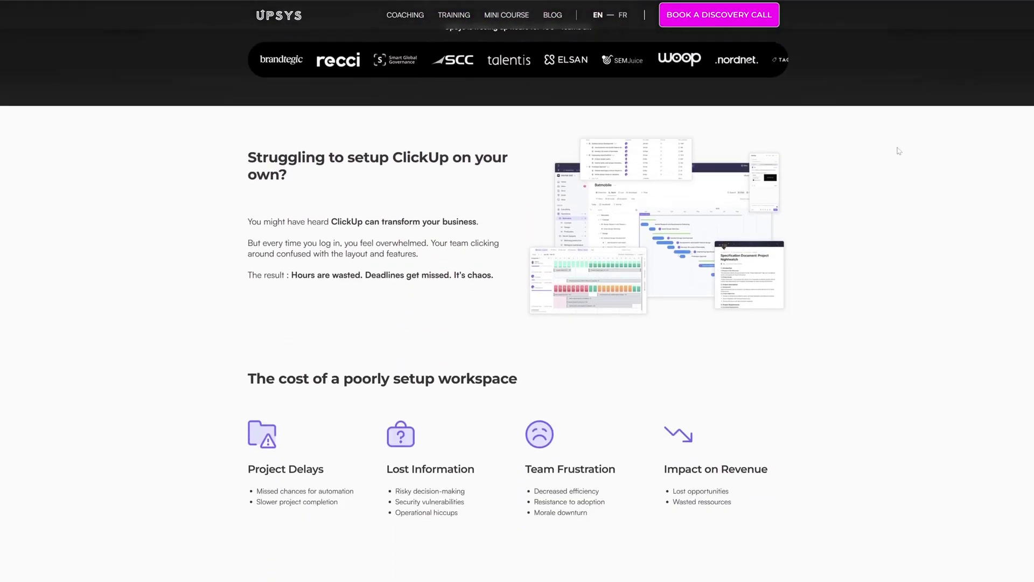
# Scroll down the UpSys homepage past the five-step method and founder story
pyautogui.scroll(-10, 899, 150)
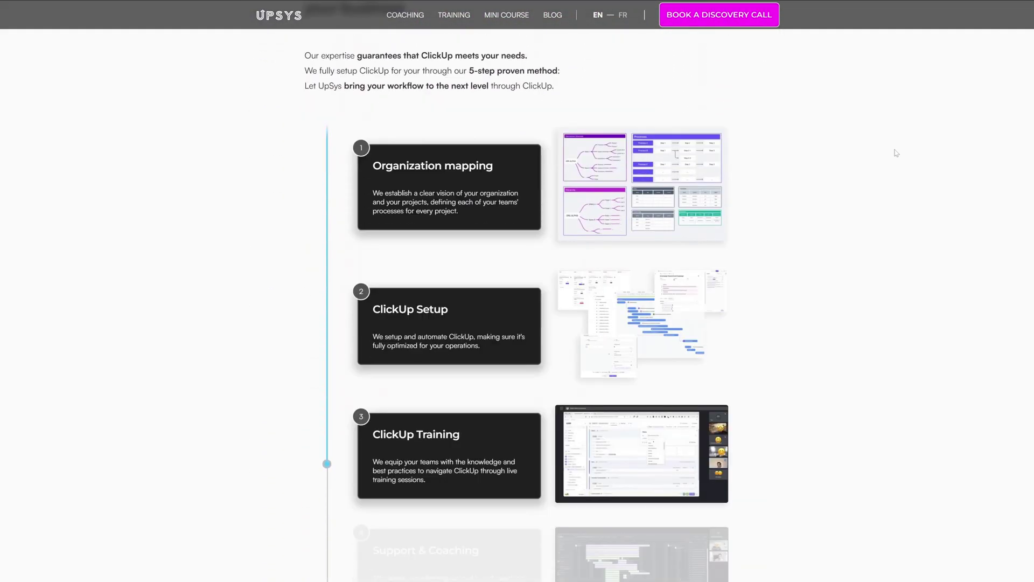
pyautogui.scroll(-10, 897, 154)
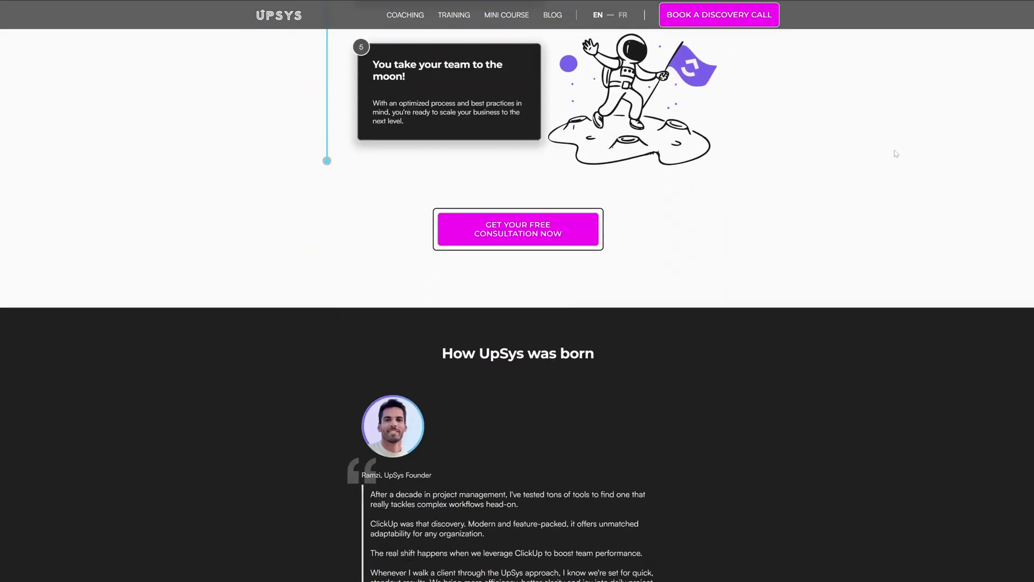
pyautogui.scroll(-10, 897, 154)
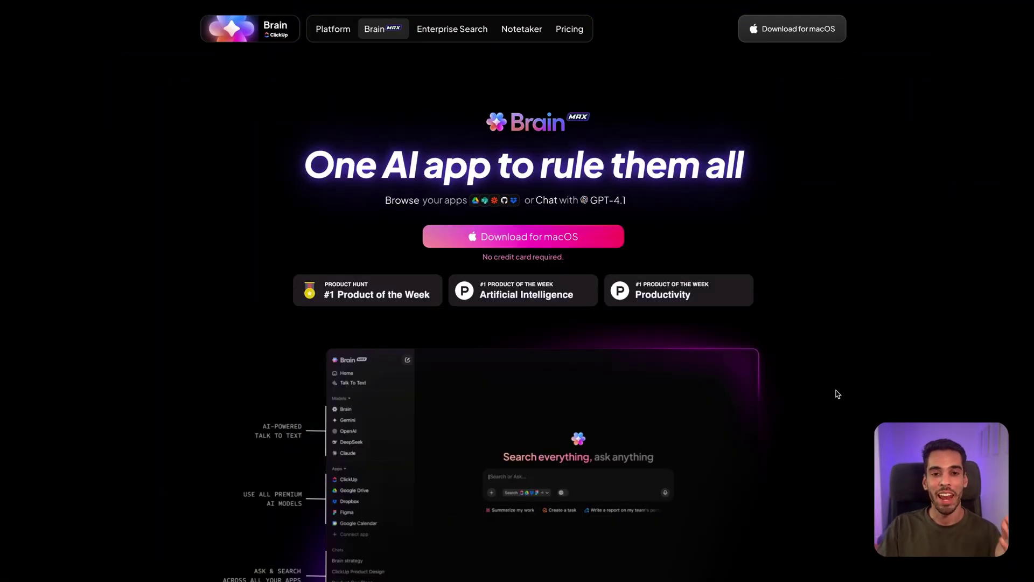
pyautogui.moveTo(302, 173); pyautogui.dragTo(810, 166)
pyautogui.click(839, 255)
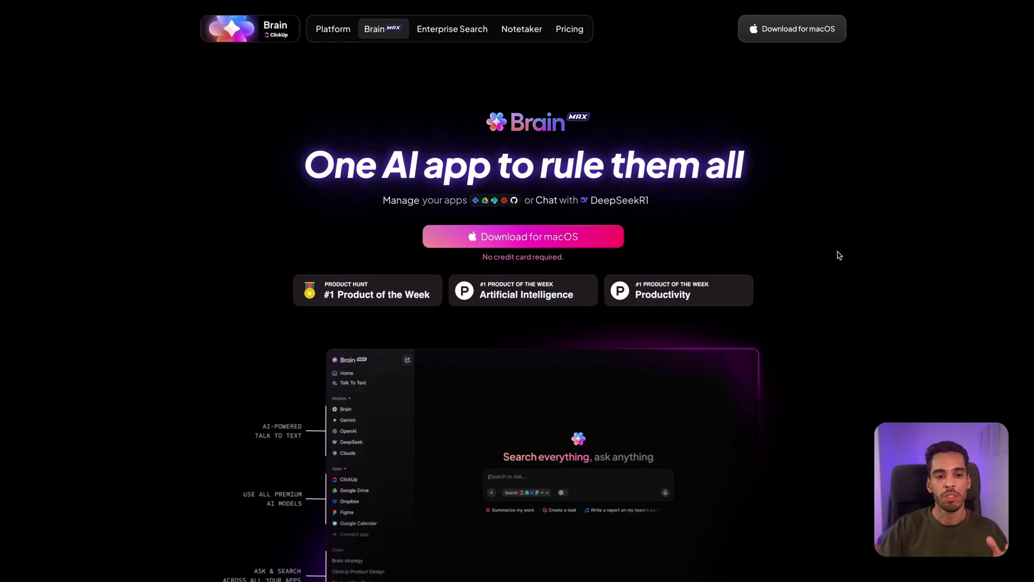
pyautogui.scroll(-3, 725, 320)
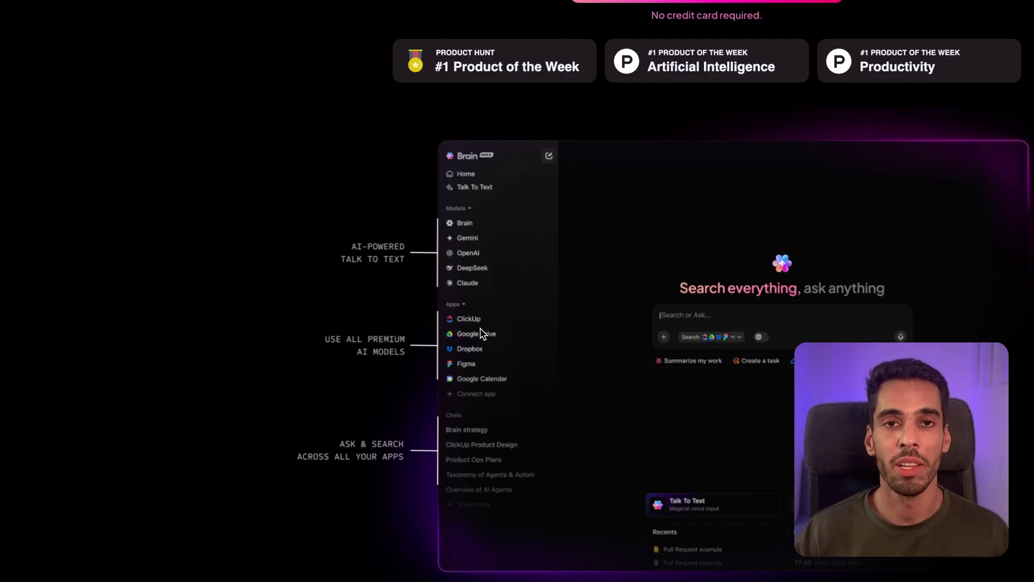
# Scroll through the Brain MAX feature sections, from universal AI search to Talk to Text
pyautogui.scroll(-1, 664, 291)
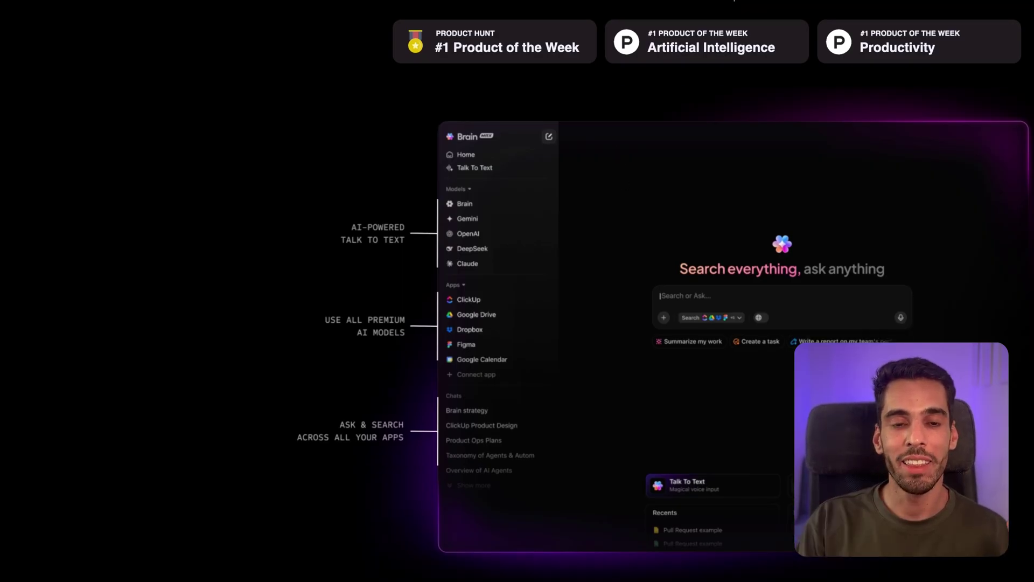
pyautogui.scroll(-3, 543, 438)
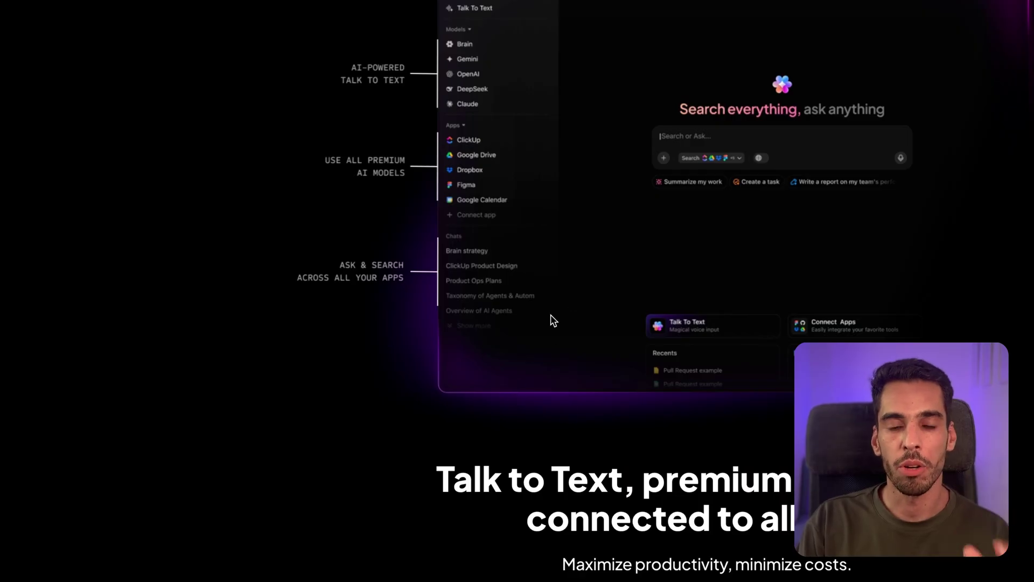
pyautogui.scroll(-6, 553, 321)
pyautogui.scroll(-15, 554, 320)
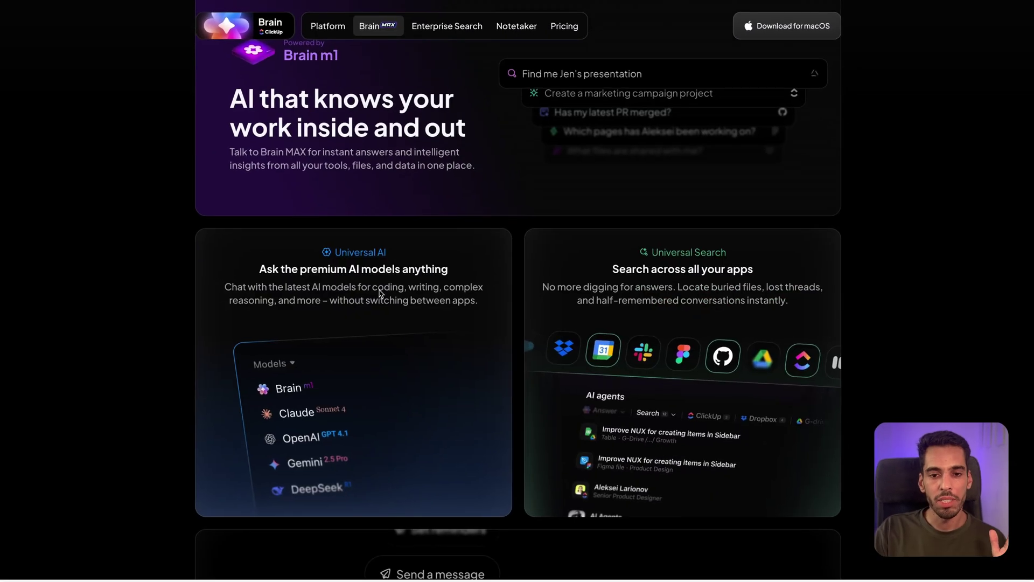
pyautogui.scroll(-20, 380, 293)
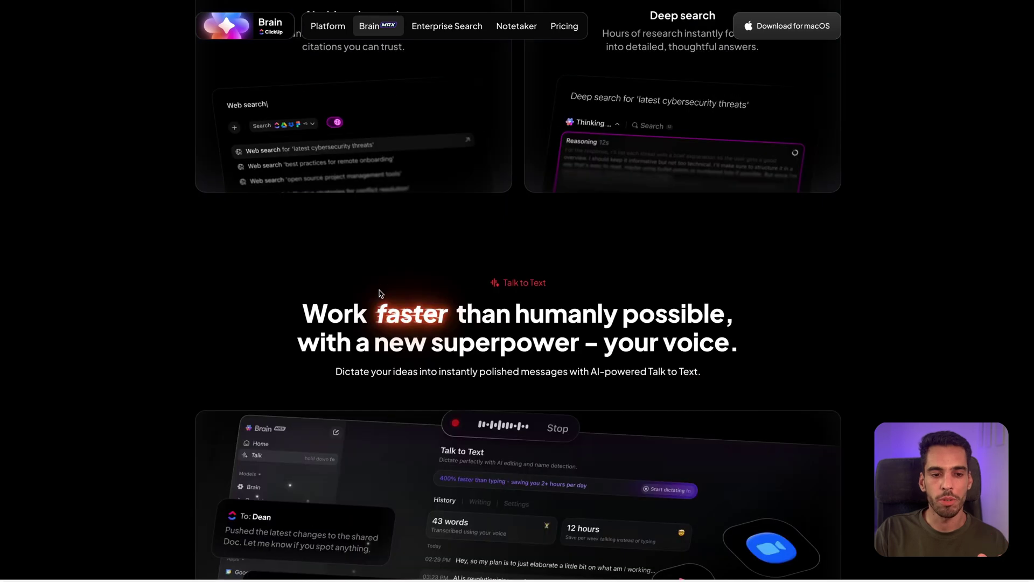
pyautogui.scroll(-12, 380, 292)
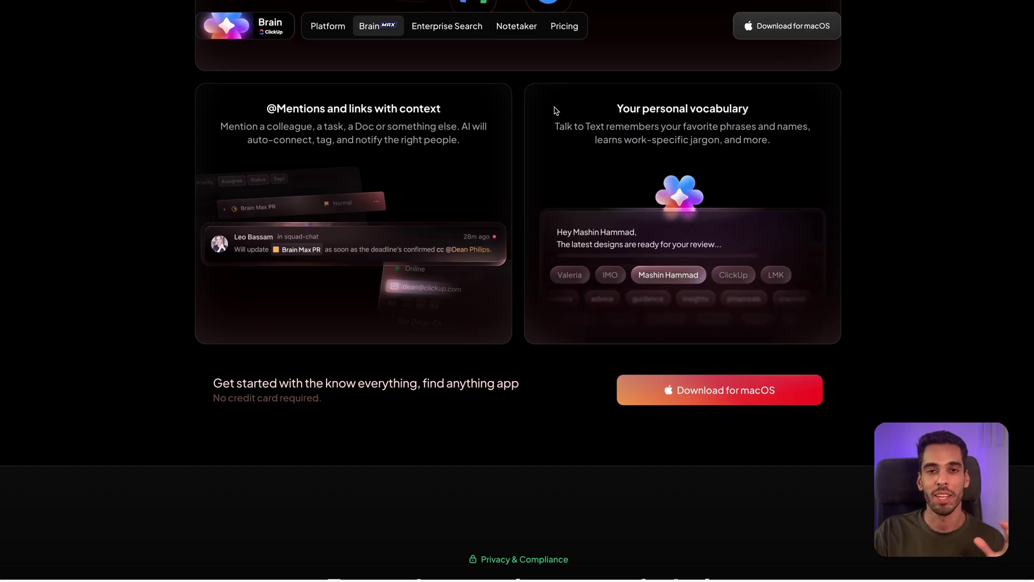
# Open Pricing and review the Free Forever, AI Standard and AI Autopilot plans
pyautogui.click(564, 25)
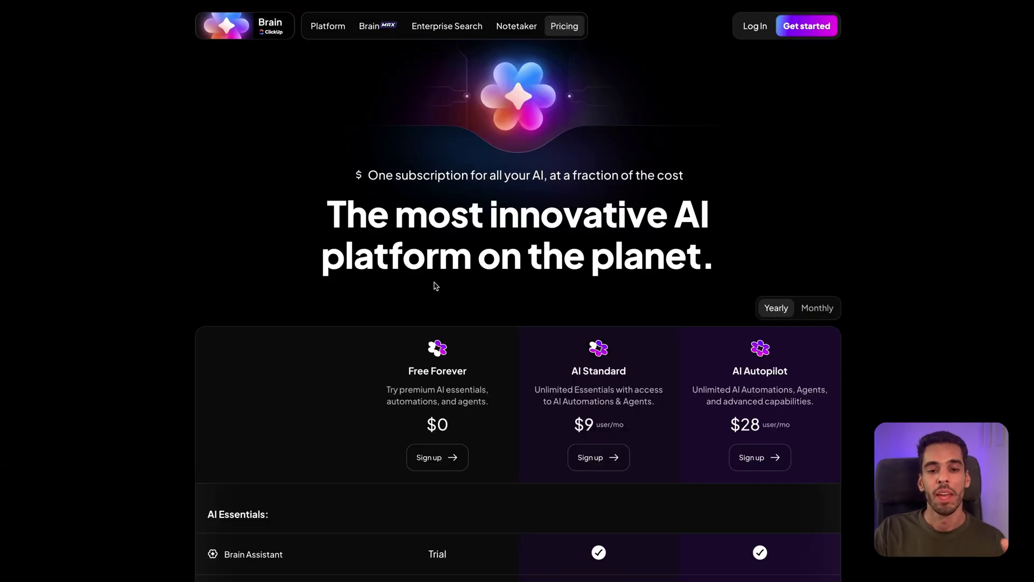
pyautogui.scroll(-3, 435, 280)
pyautogui.scroll(-4, 437, 277)
pyautogui.scroll(3, 437, 277)
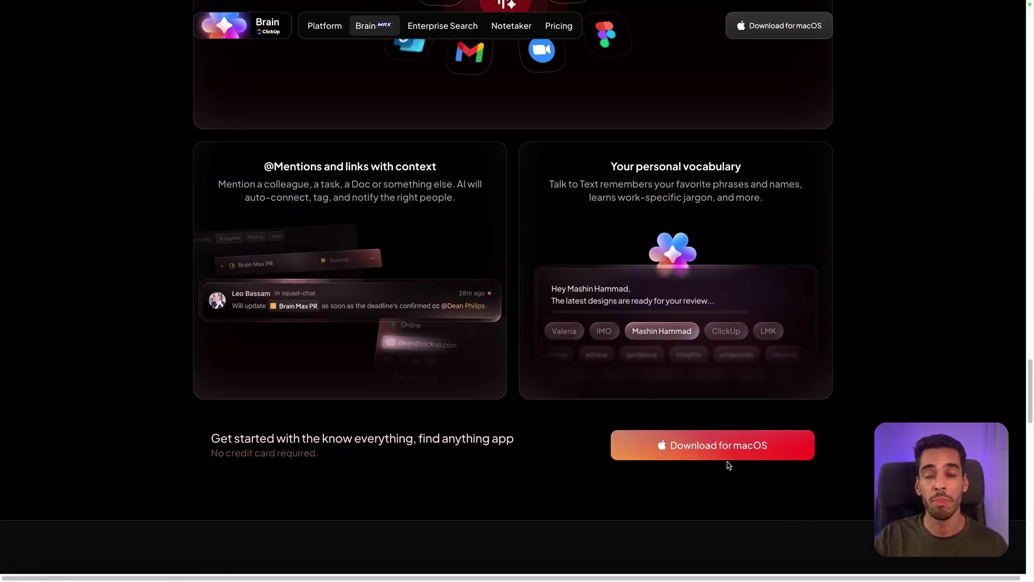
# Scroll back up the Brain MAX page to its hero section
pyautogui.scroll(10, 684, 399)
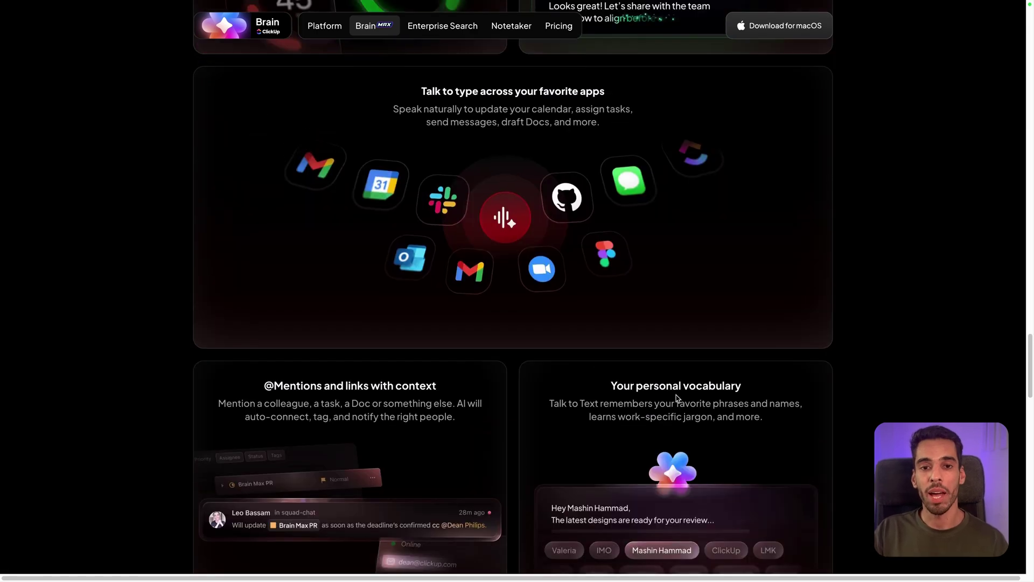
pyautogui.scroll(15, 577, 322)
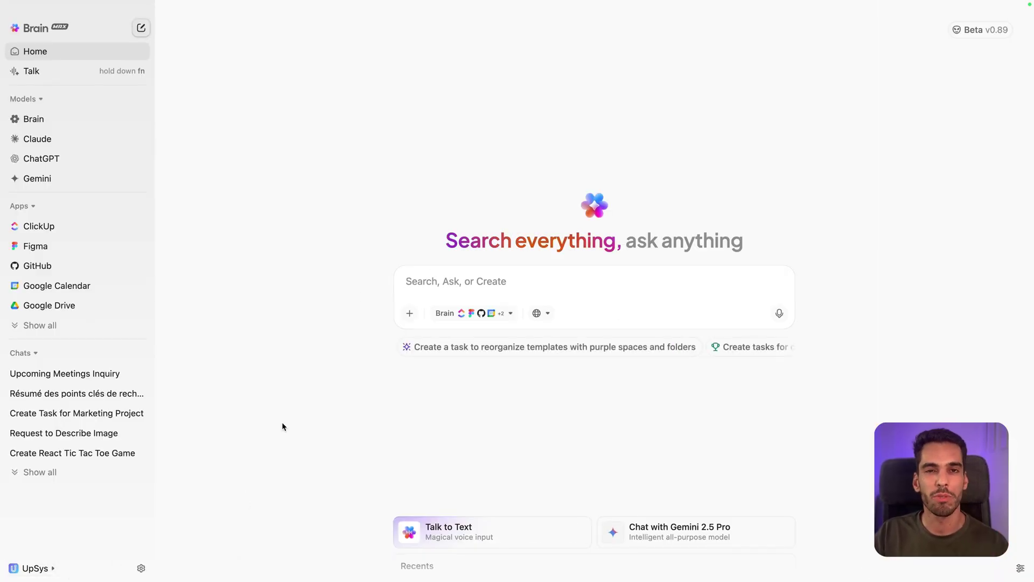
# Switch the active workspace to UpSys Demo from the bottom-left workspace list
pyautogui.click(33, 568)
pyautogui.click(325, 379)
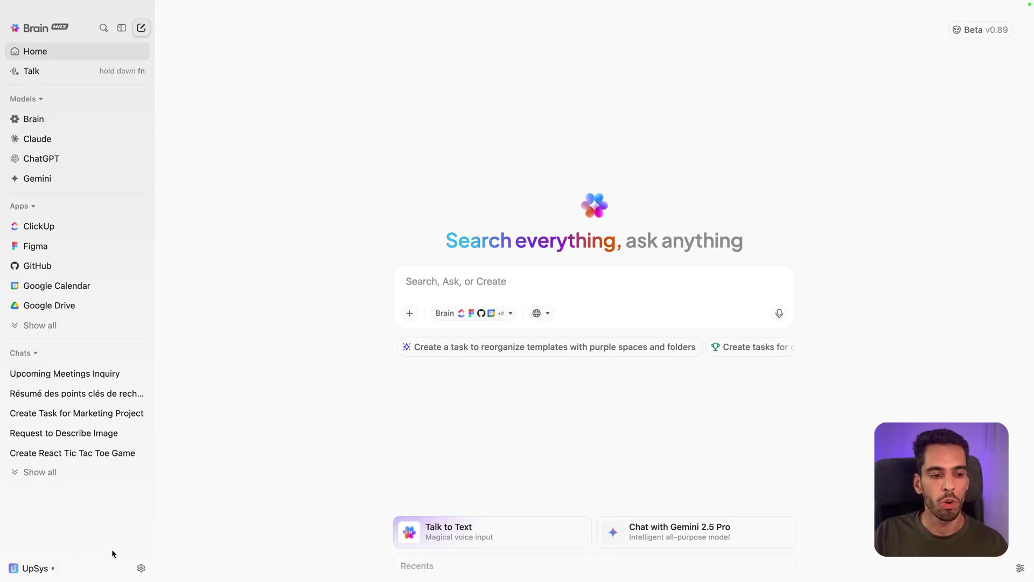
pyautogui.click(54, 568)
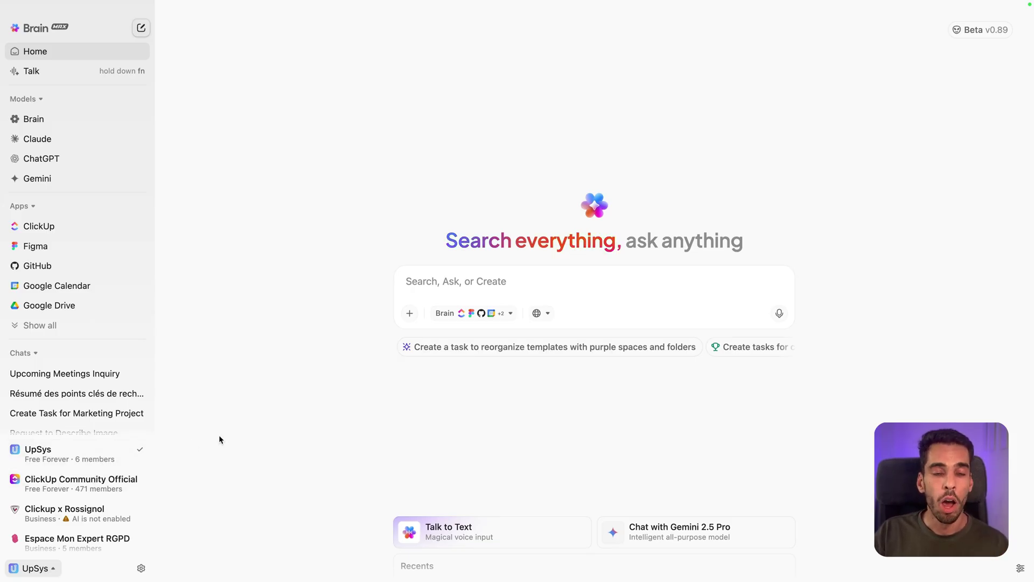
pyautogui.click(32, 568)
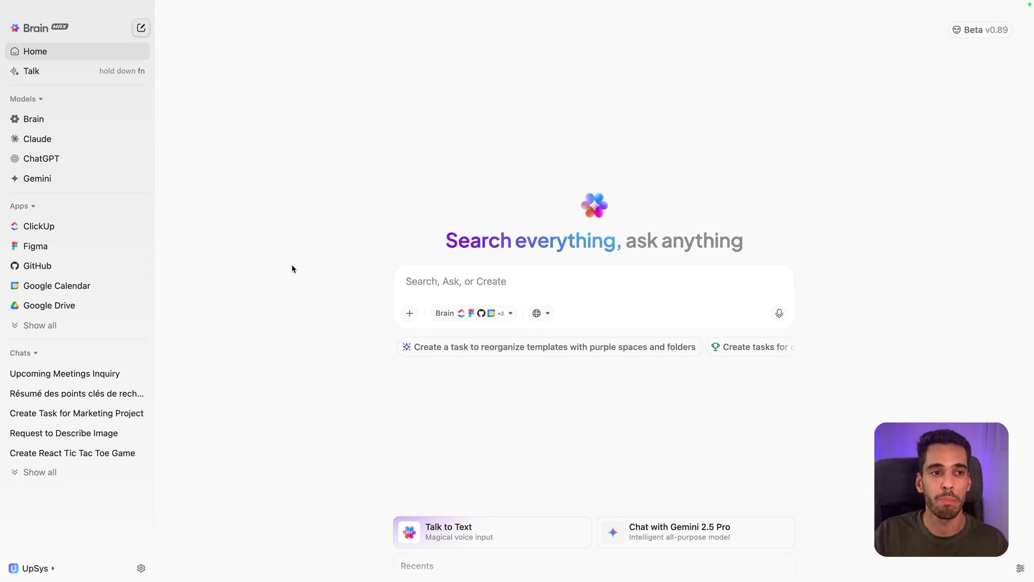
pyautogui.click(35, 569)
pyautogui.click(109, 457)
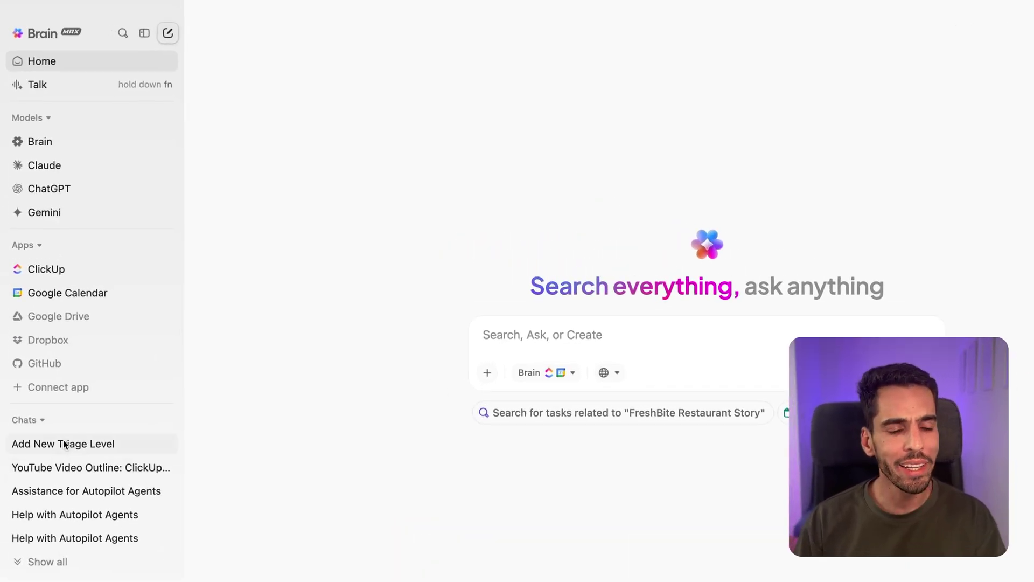
# Glance at two past chats, then start a new chat with the Brain model
pyautogui.click(61, 463)
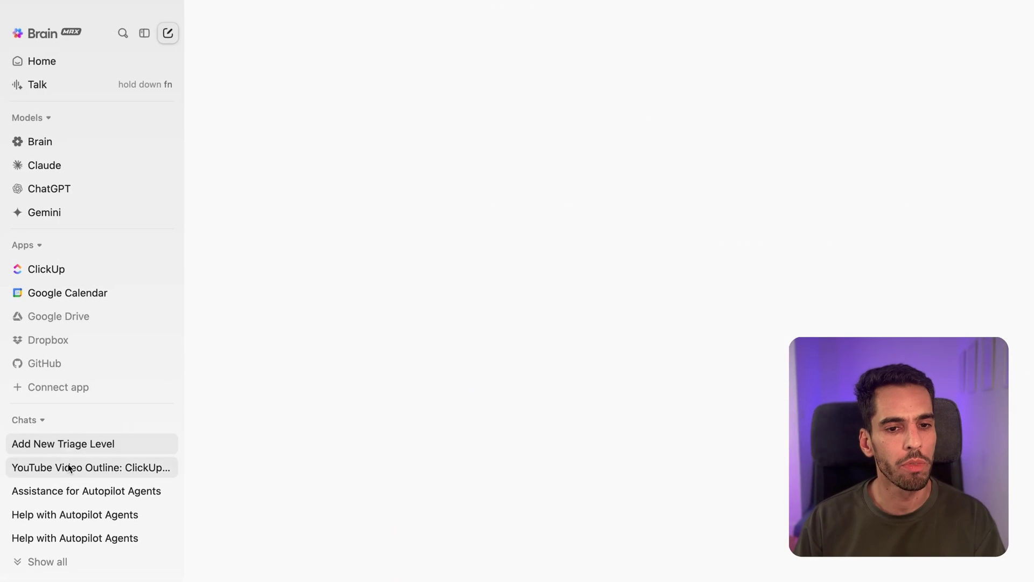
pyautogui.click(72, 451)
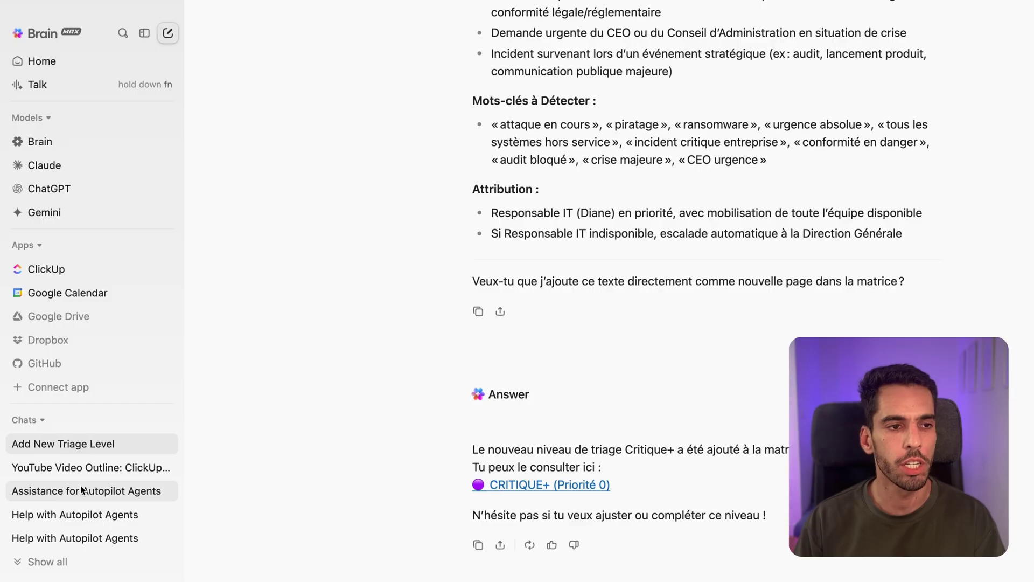
pyautogui.click(25, 117)
pyautogui.click(25, 117)
pyautogui.click(45, 136)
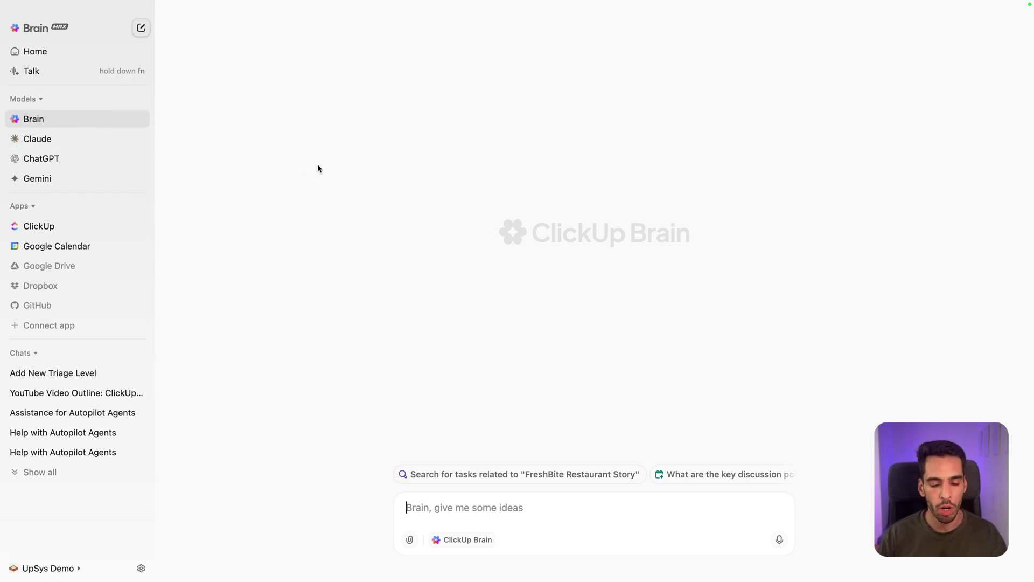
pyautogui.write('@')
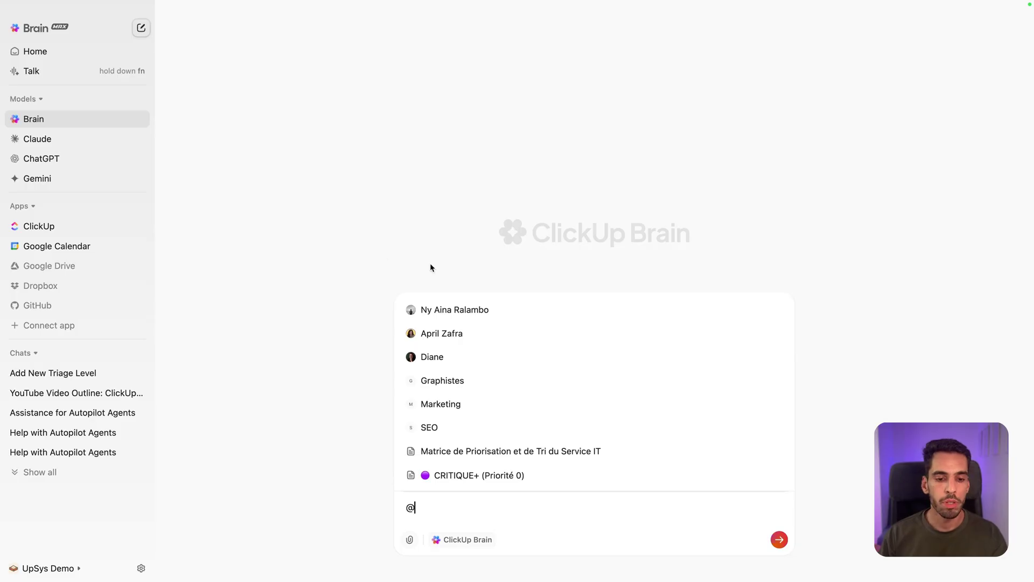
pyautogui.scroll(-10, 509, 361)
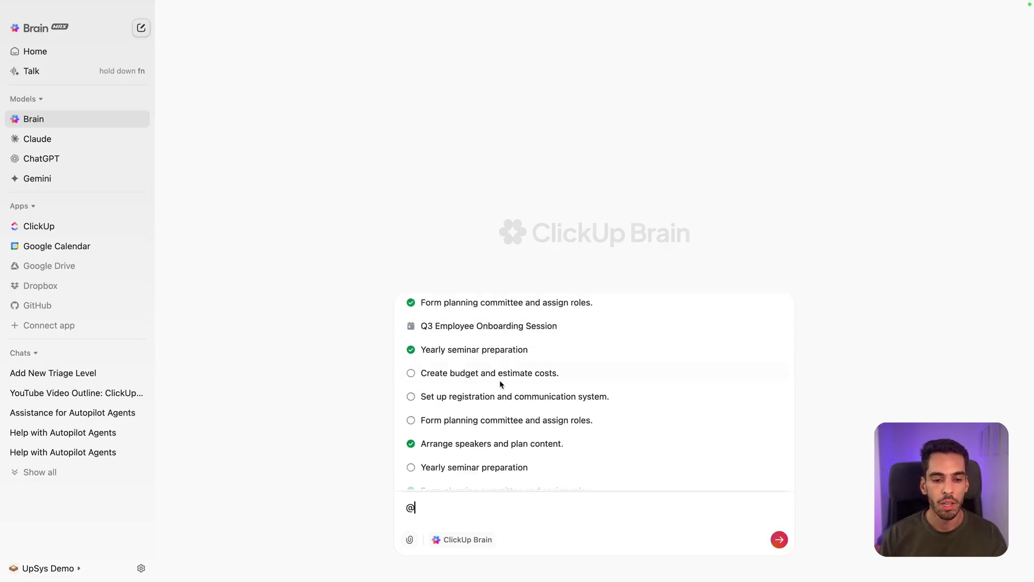
pyautogui.scroll(5, 455, 421)
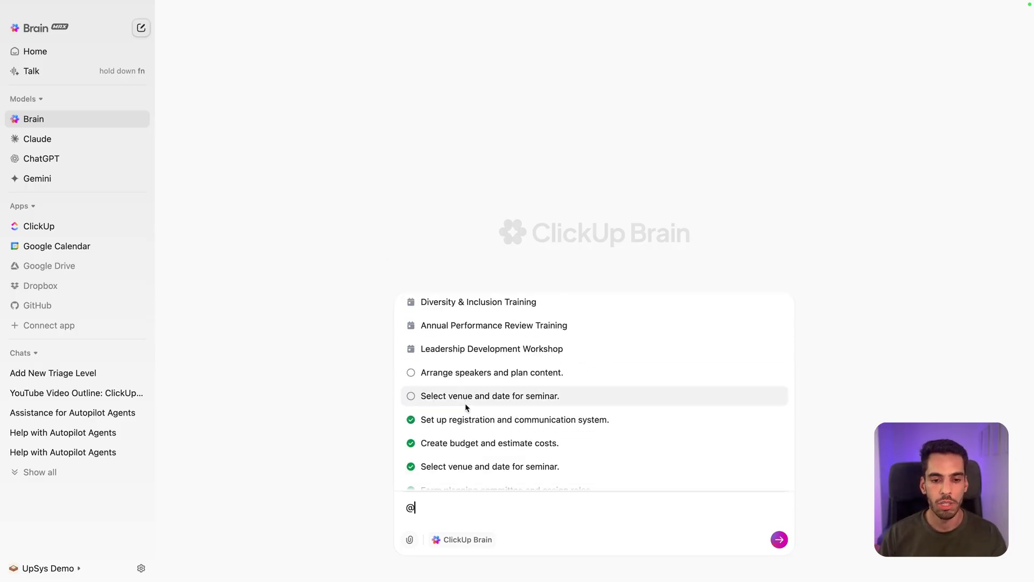
pyautogui.scroll(-3, 464, 404)
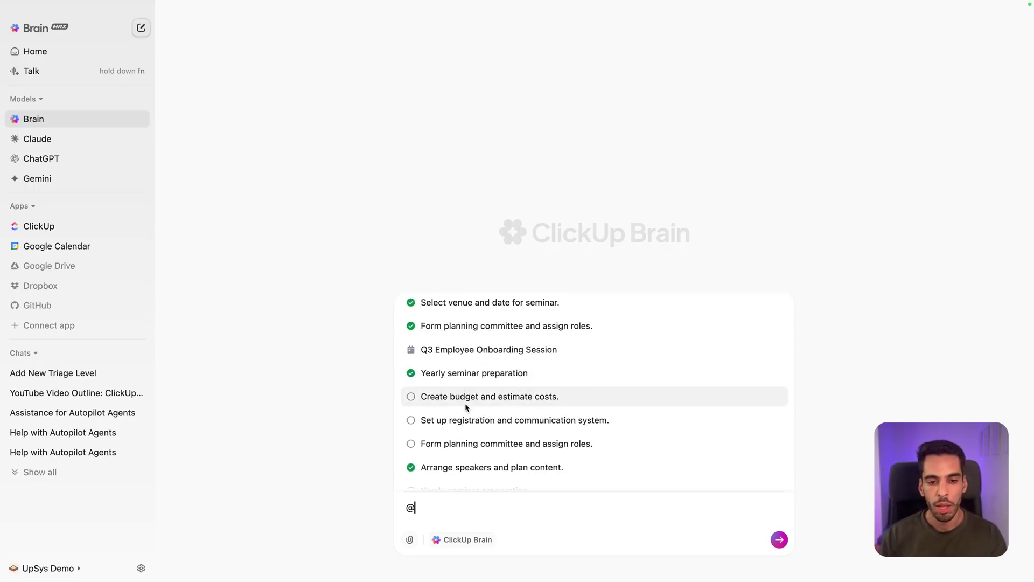
pyautogui.write('cre')
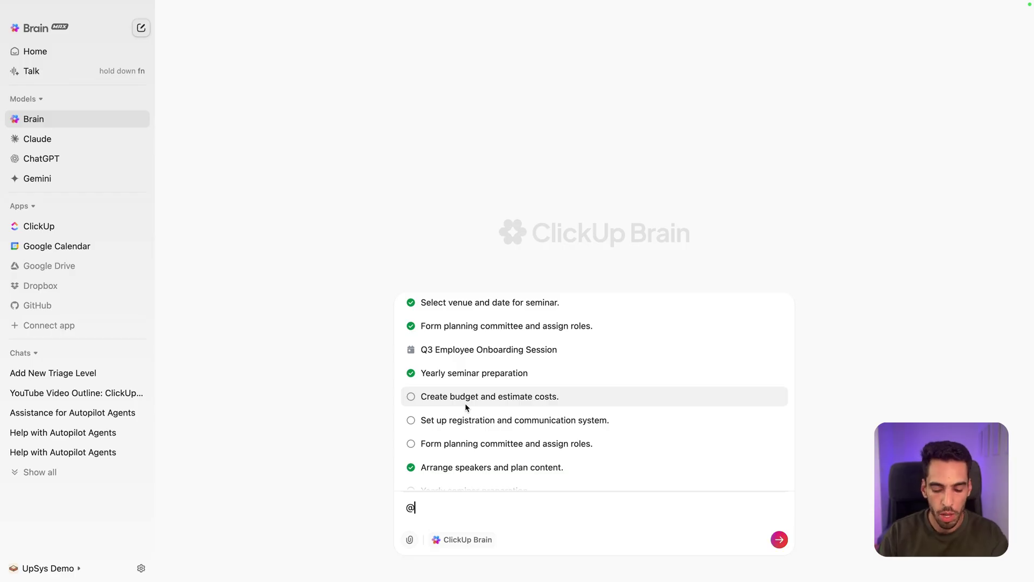
pyautogui.write('a')
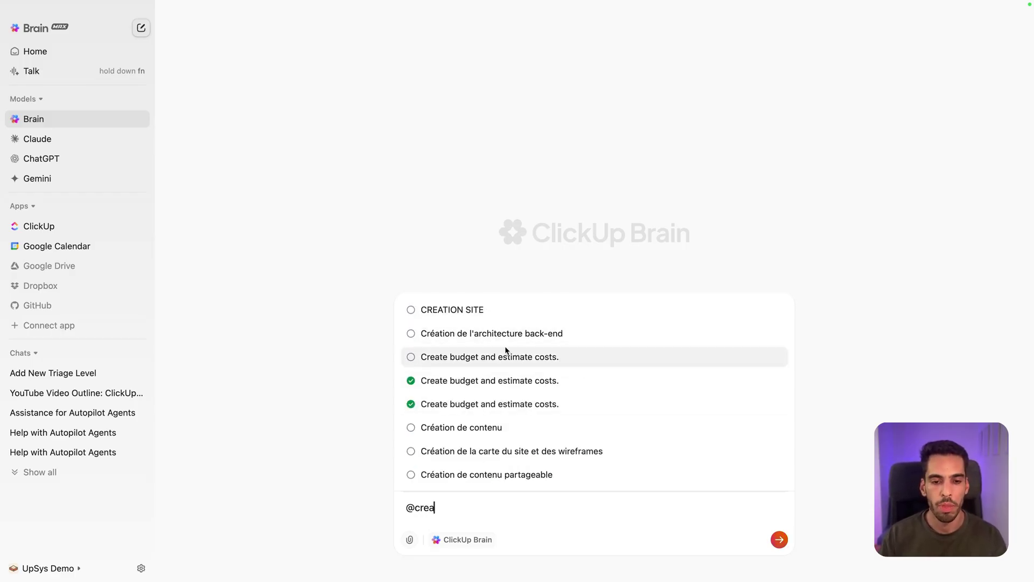
pyautogui.scroll(-2, 455, 406)
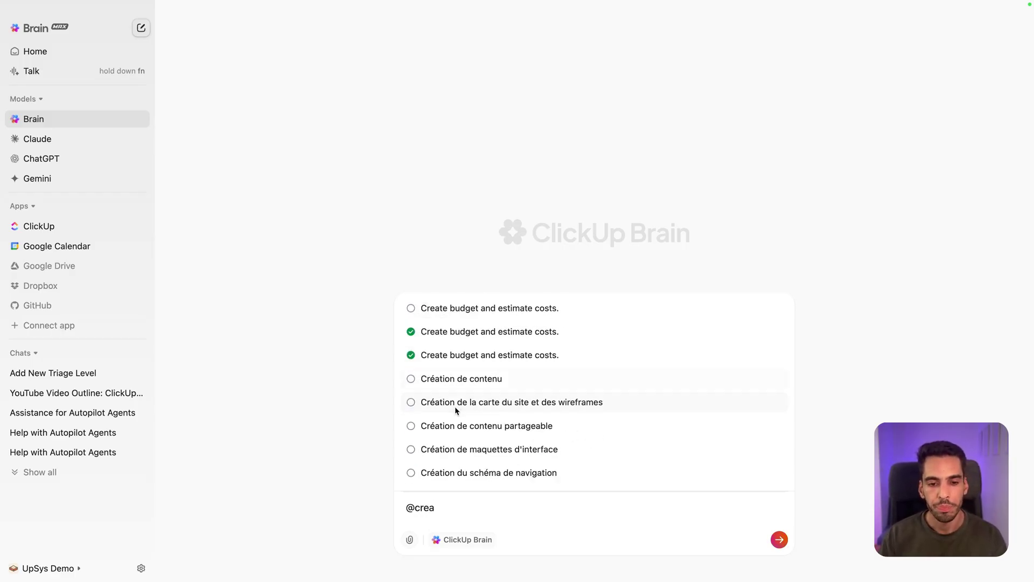
# Replace it with 'Summarize the project in' plus a Video Shoot Template mention
pyautogui.tripleClick(448, 505)
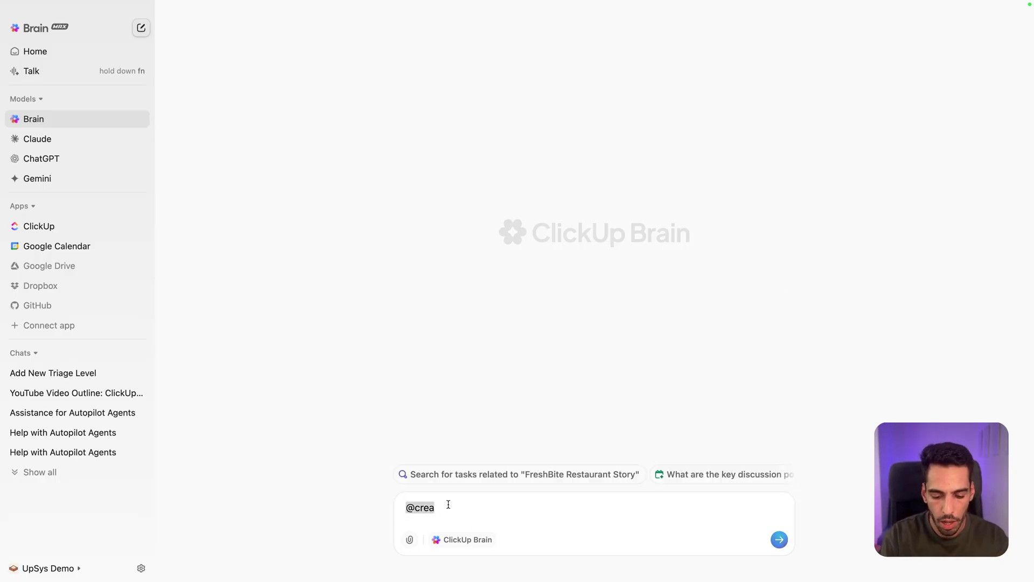
pyautogui.write('Summarize the pr')
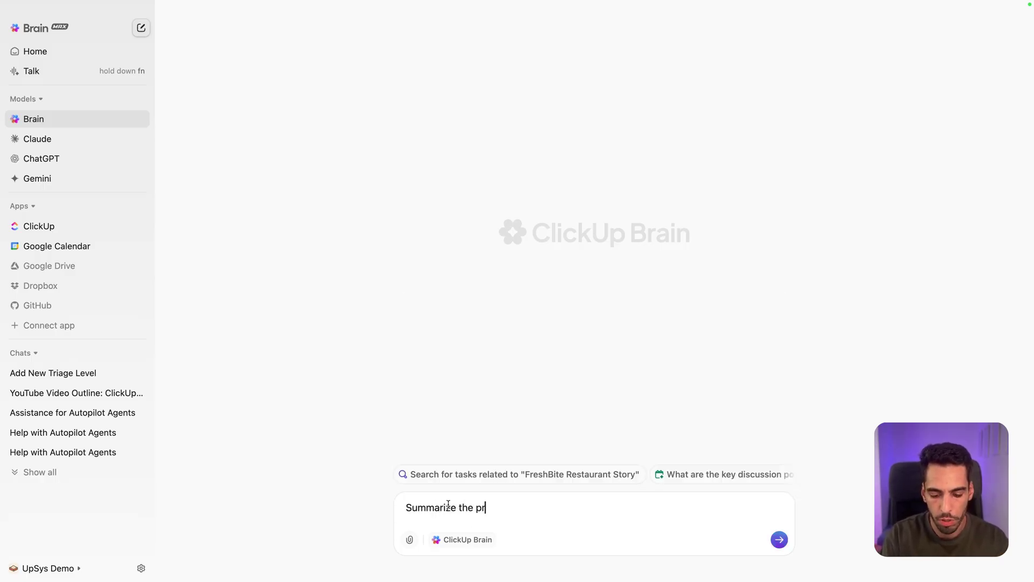
pyautogui.write('oject')
pyautogui.press('BackSpace')
pyautogui.write('ct in @video')
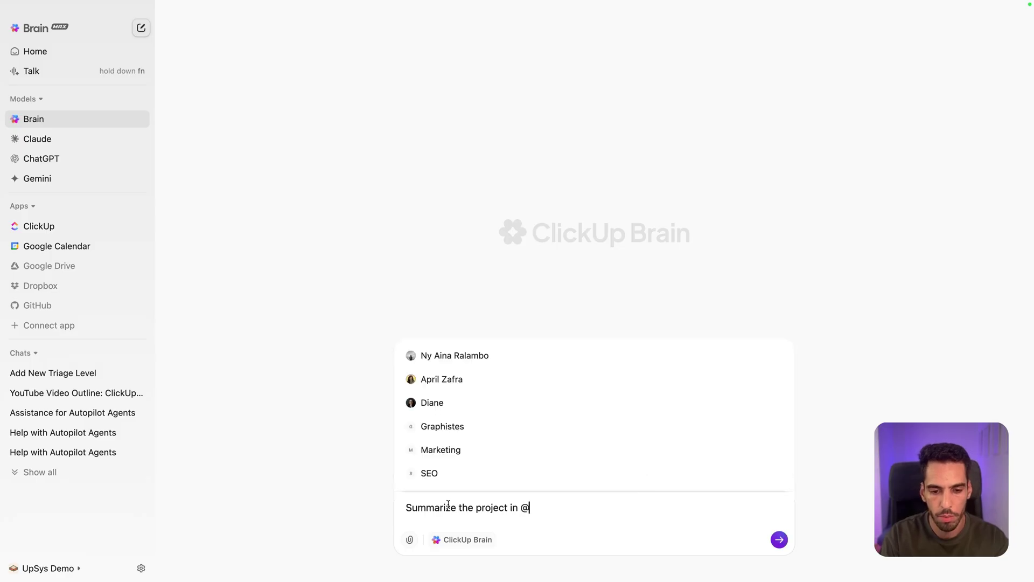
pyautogui.press('Return')
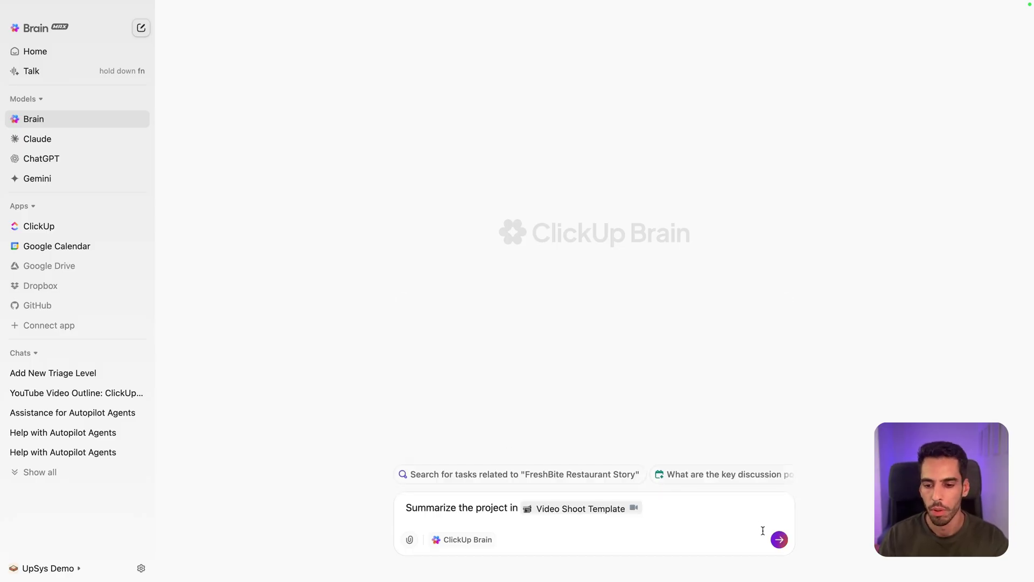
# Send the summary request, read Brain's Video Shoot summary, and start a Claude chat
pyautogui.click(779, 541)
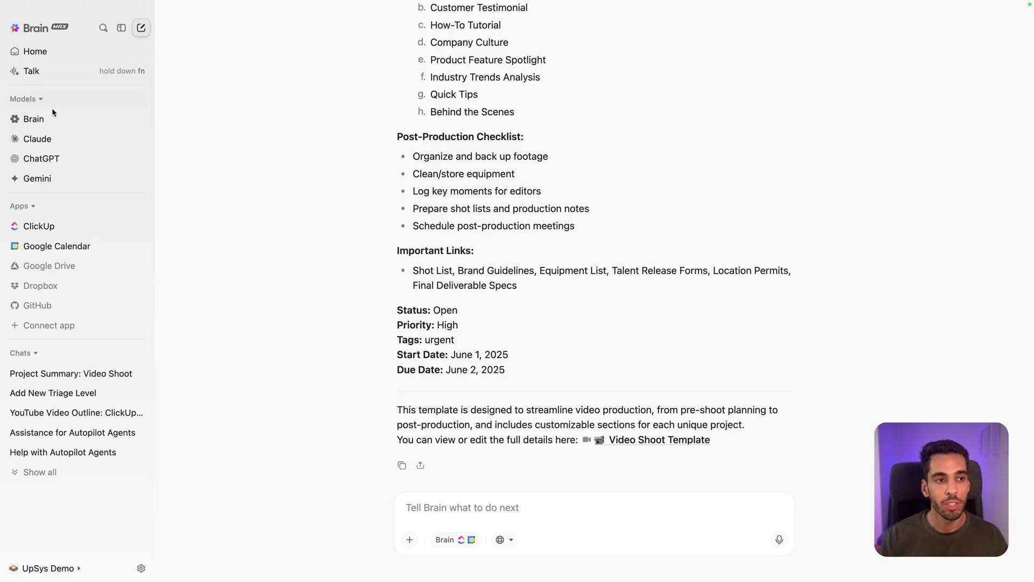
pyautogui.click(57, 138)
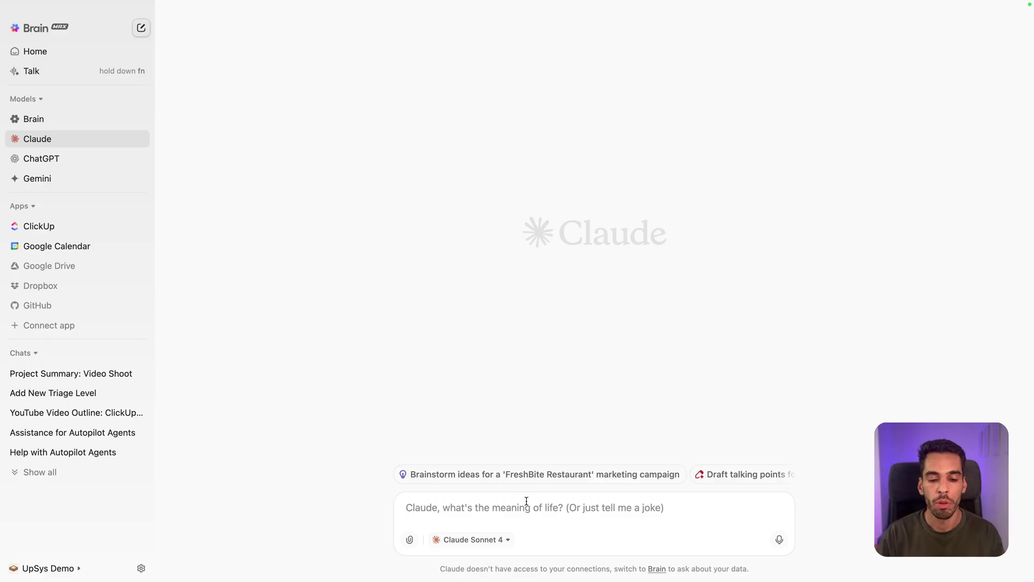
pyautogui.click(481, 539)
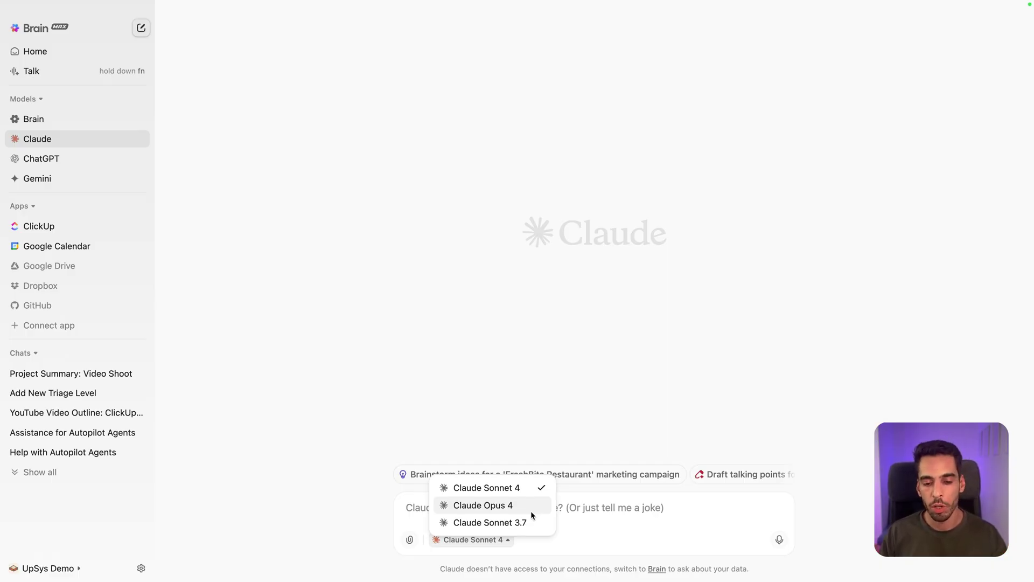
pyautogui.click(588, 502)
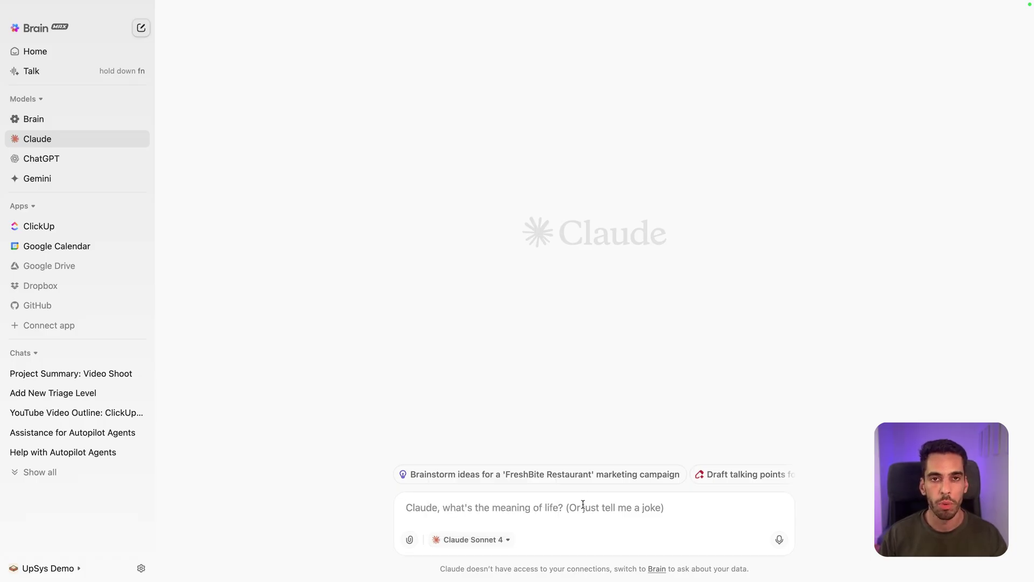
# Ask Claude 'Create An app of Tic Tac Toe i can play on my browser' and review the HTML reply
pyautogui.write('Create ')
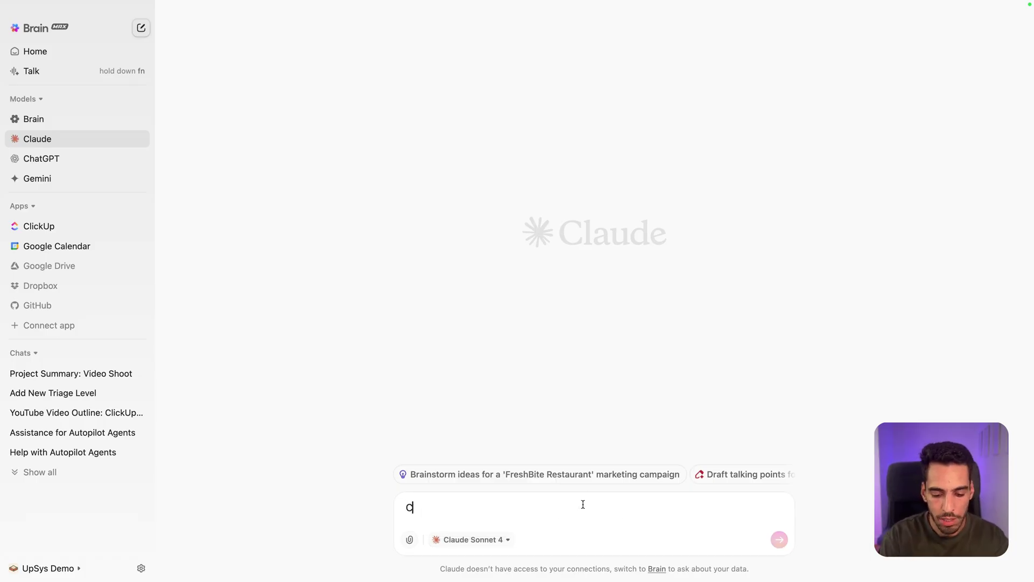
pyautogui.write('An ')
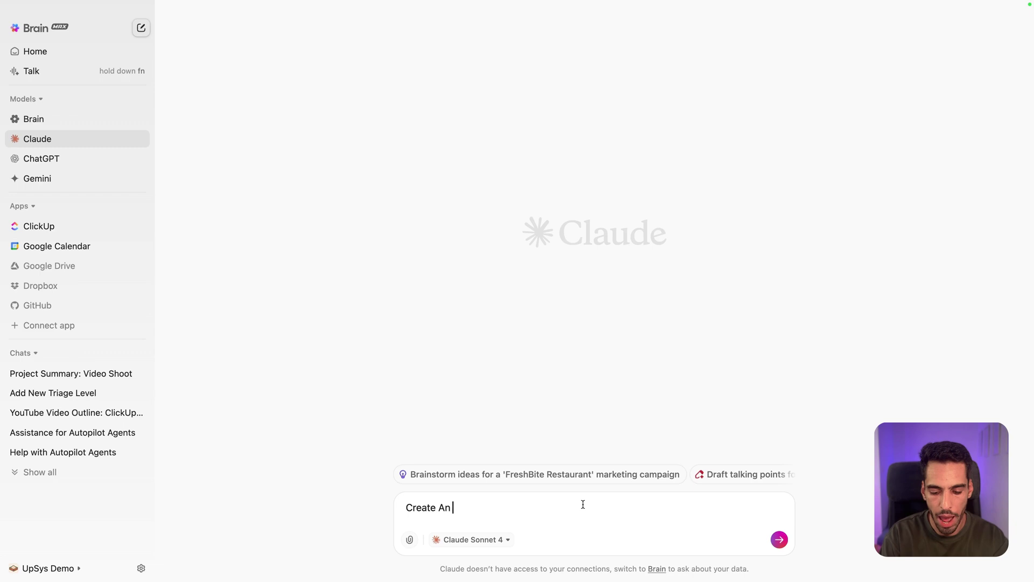
pyautogui.write('app of Ti')
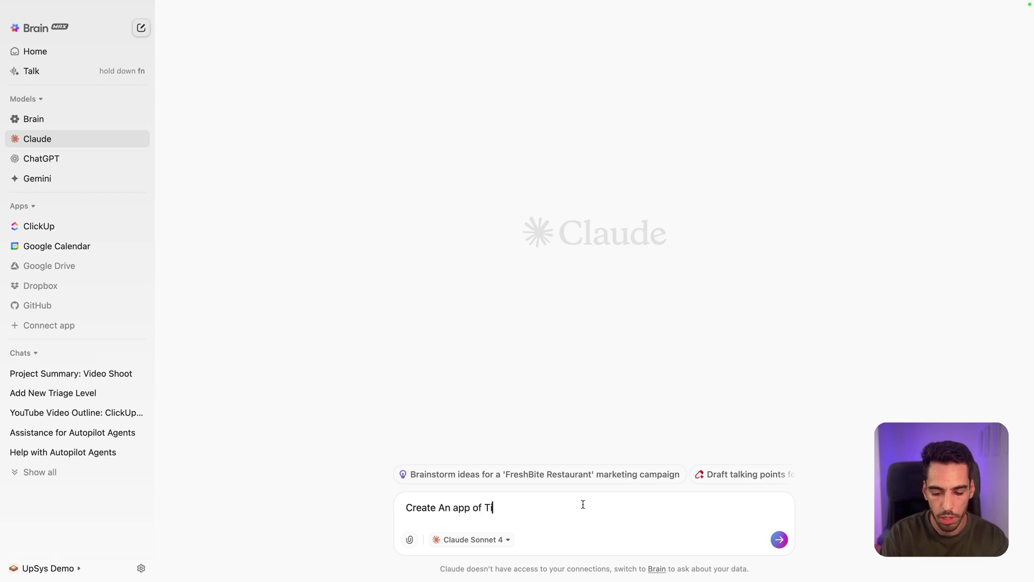
pyautogui.write('c Tac Toe ')
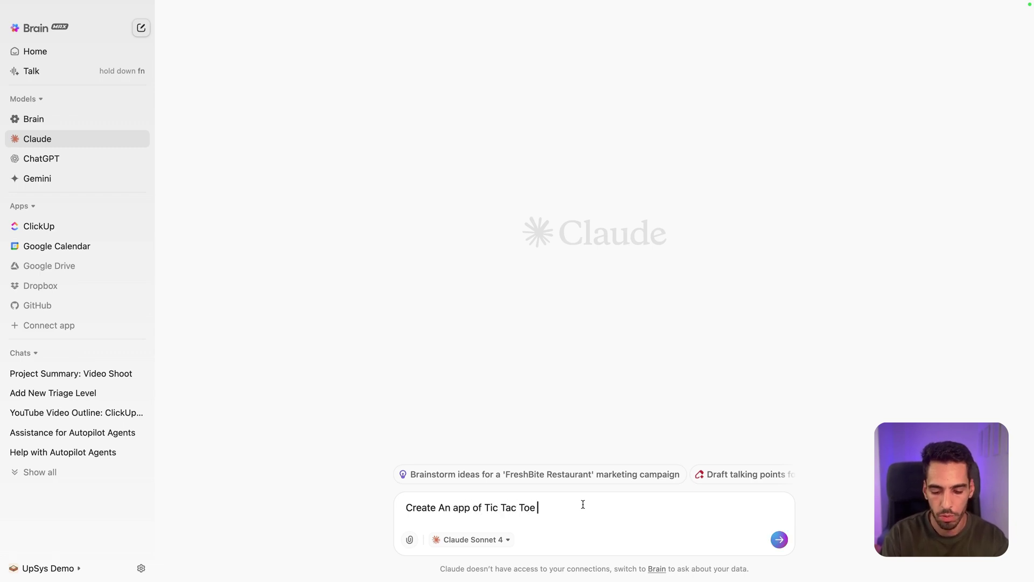
pyautogui.write('i can play on my browser')
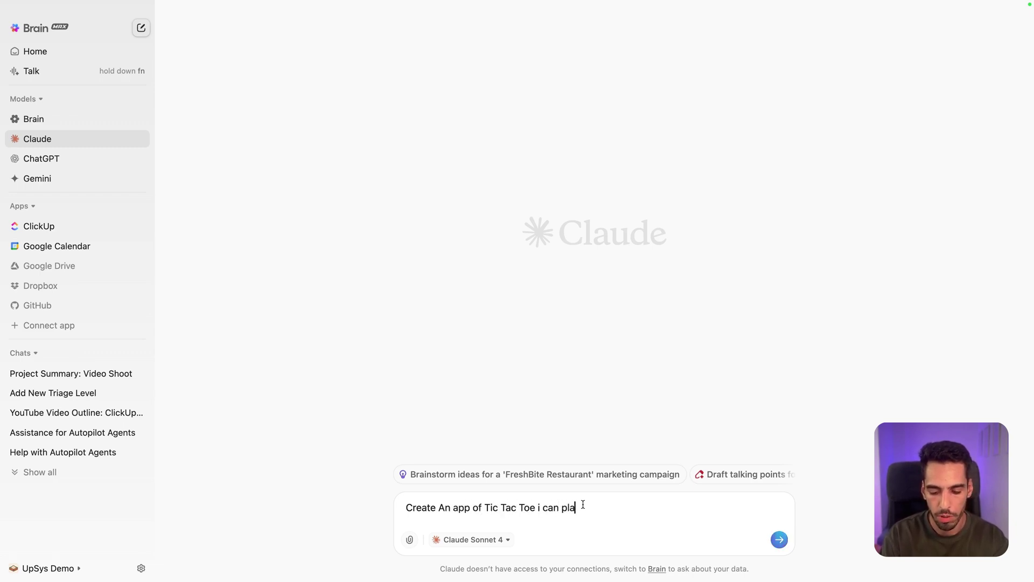
pyautogui.press('Return')
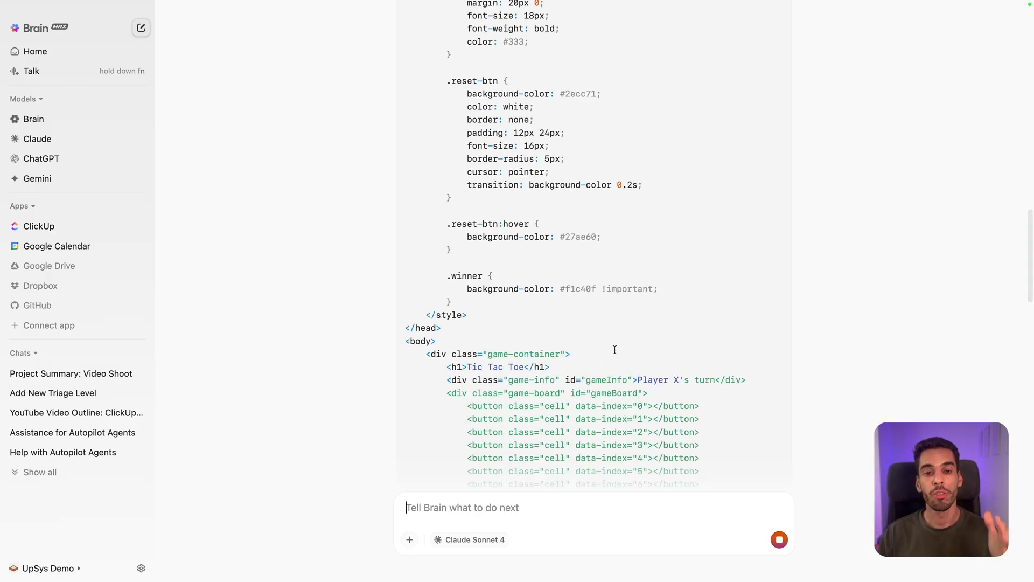
pyautogui.scroll(7, 615, 350)
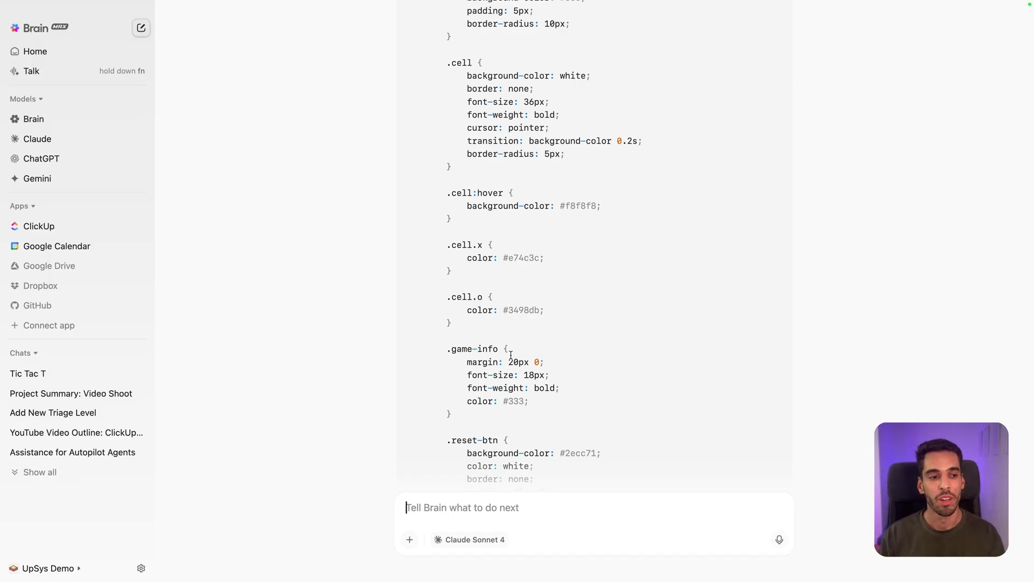
pyautogui.scroll(12, 508, 361)
pyautogui.scroll(-15, 423, 347)
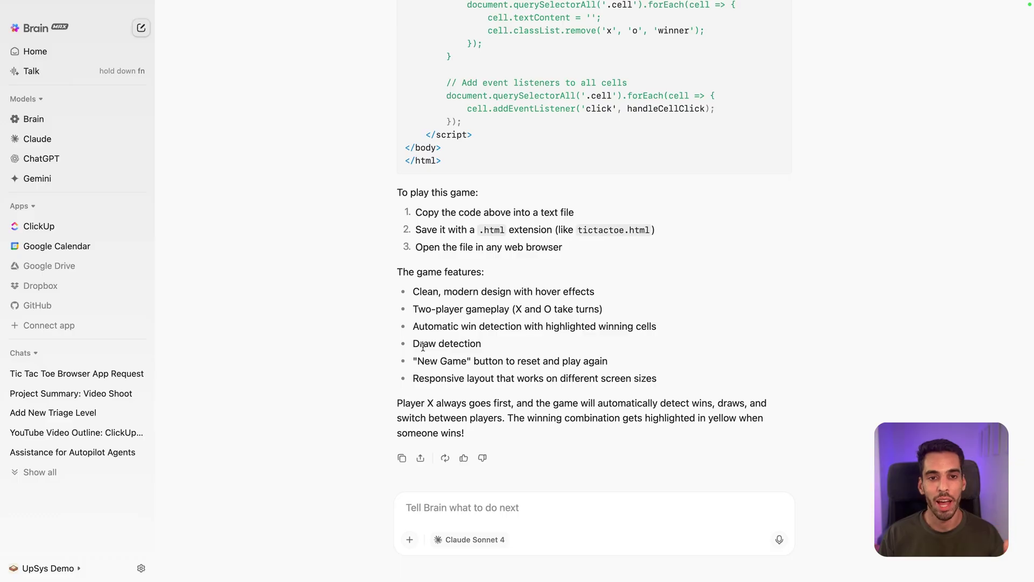
pyautogui.scroll(10, 423, 347)
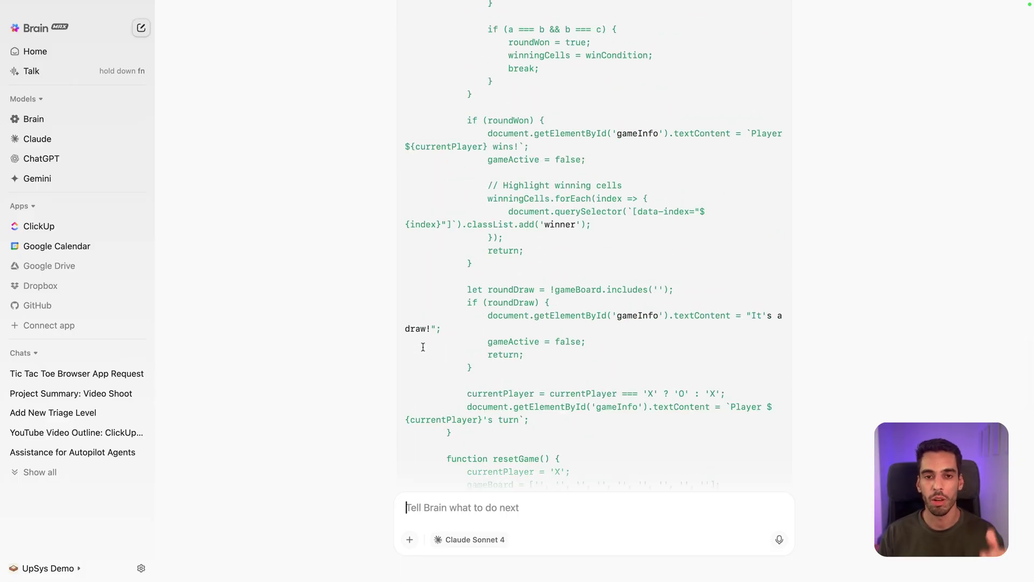
pyautogui.scroll(-5, 423, 347)
pyautogui.scroll(-5, 423, 347)
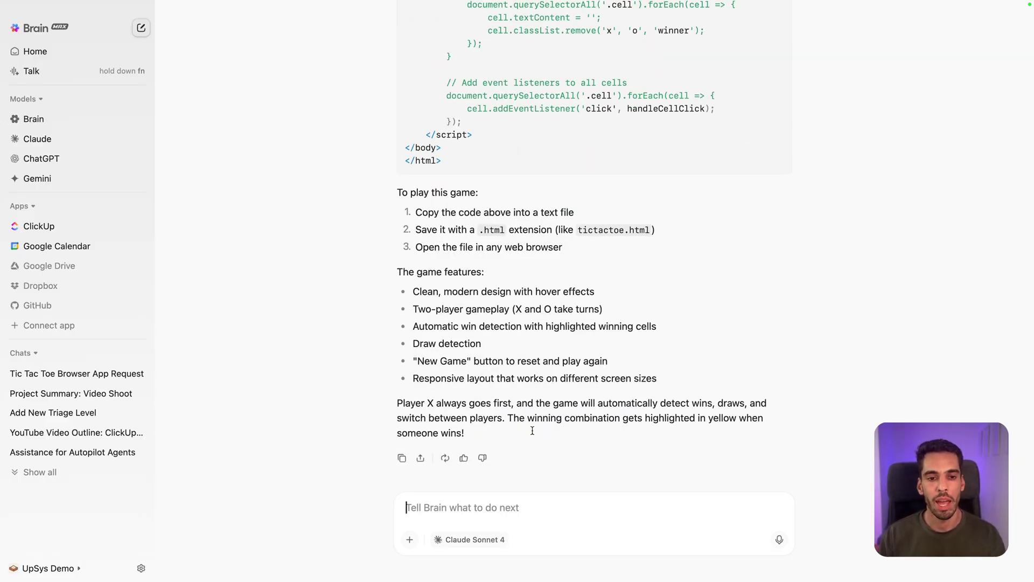
pyautogui.moveTo(532, 431); pyautogui.dragTo(414, 358)
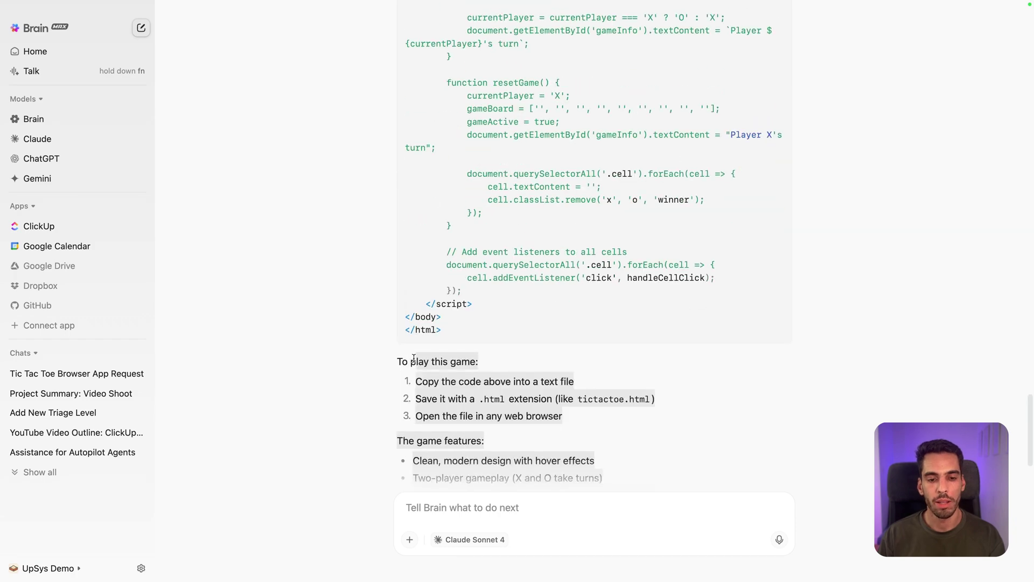
pyautogui.scroll(20, 511, 295)
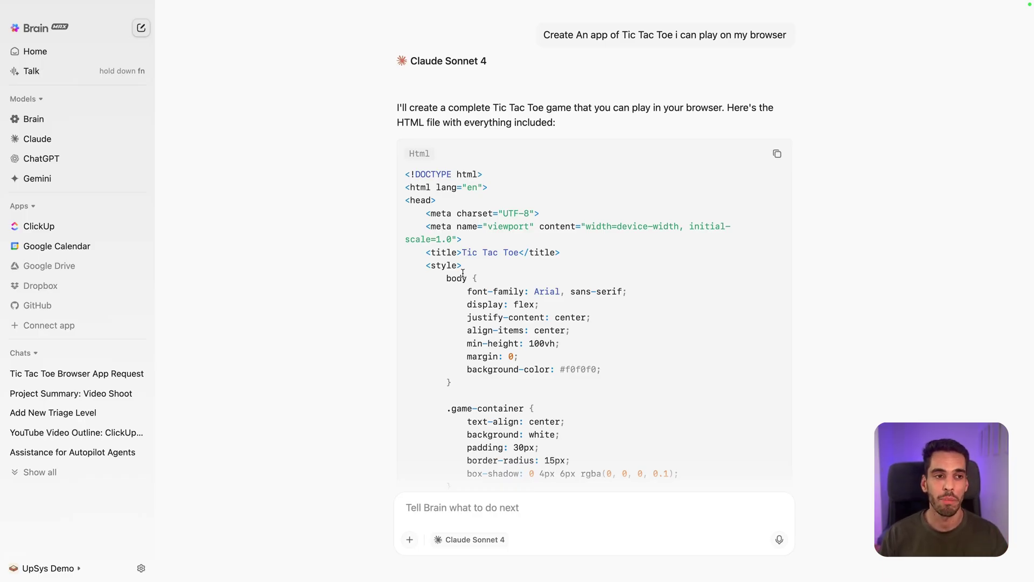
# Start a ChatGPT chat and list its models: GPT-4.1, o1, o3-mini, GPT-4o
pyautogui.click(82, 160)
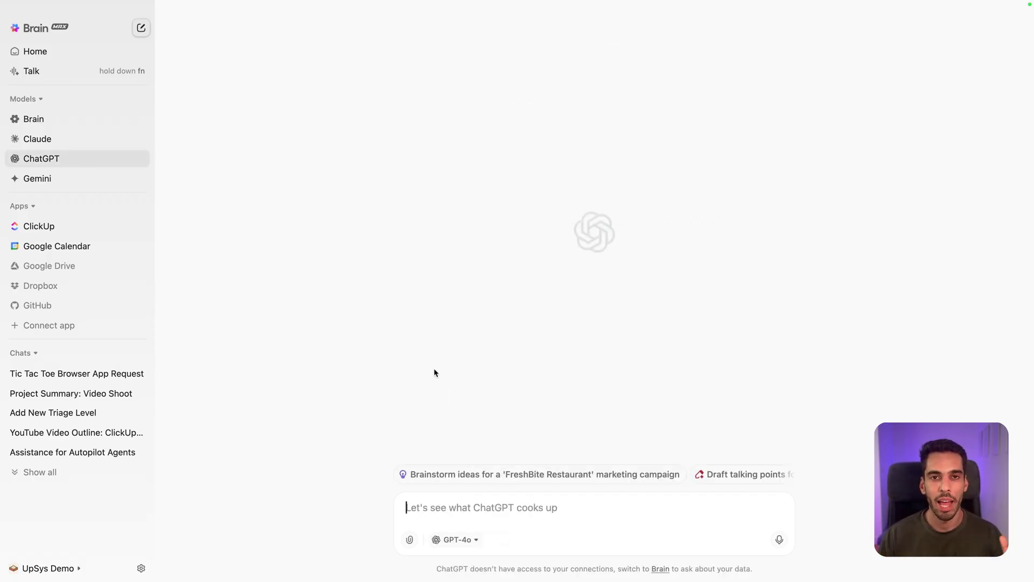
pyautogui.click(468, 539)
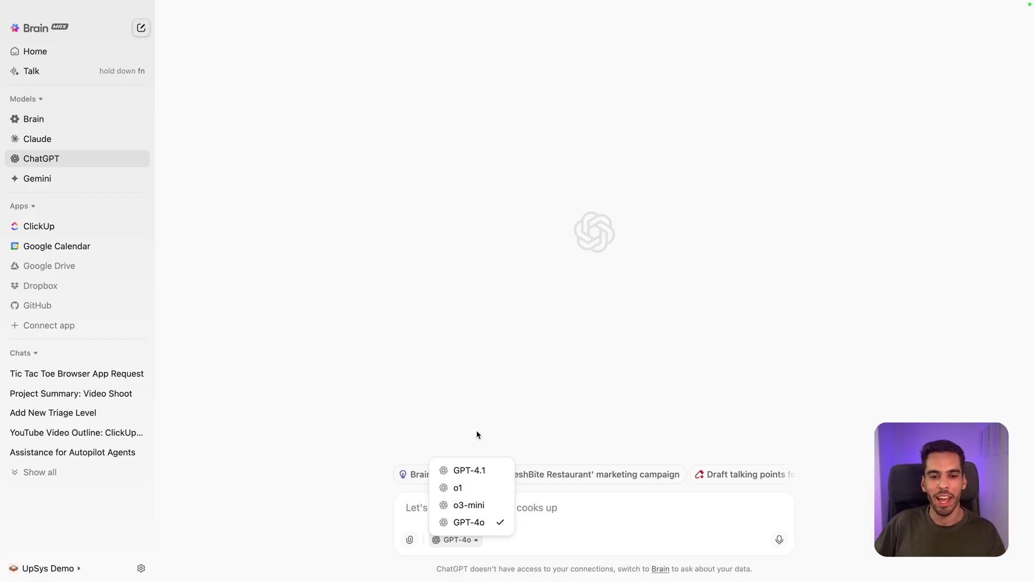
pyautogui.click(417, 535)
pyautogui.click(410, 540)
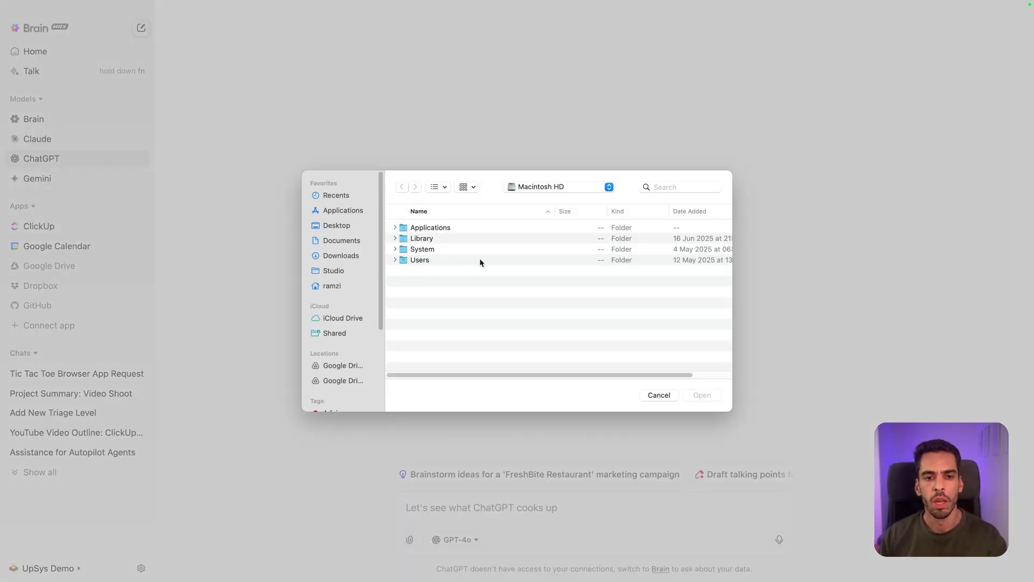
pyautogui.click(342, 257)
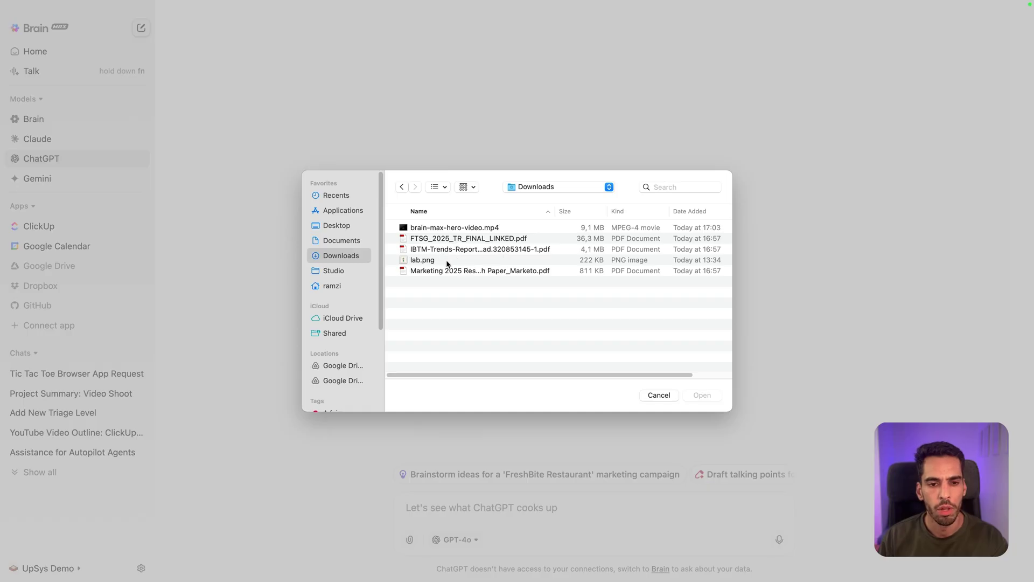
pyautogui.click(447, 261)
pyautogui.press('space')
pyautogui.press('space')
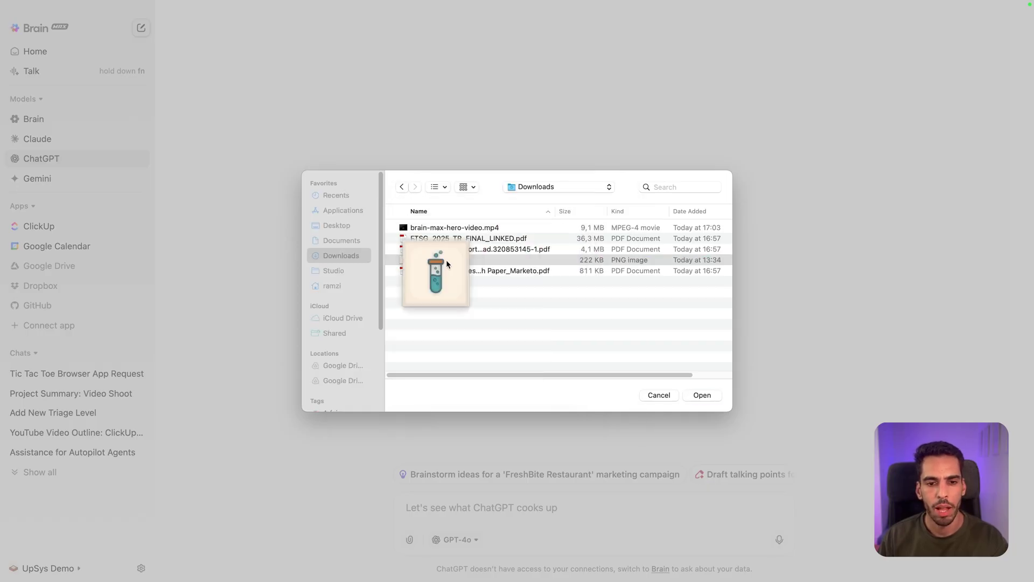
pyautogui.press('Return')
pyautogui.write('Analyze the image and Rate it 10 and output an email for my graphic designer to bring it to 10')
pyautogui.press('Return')
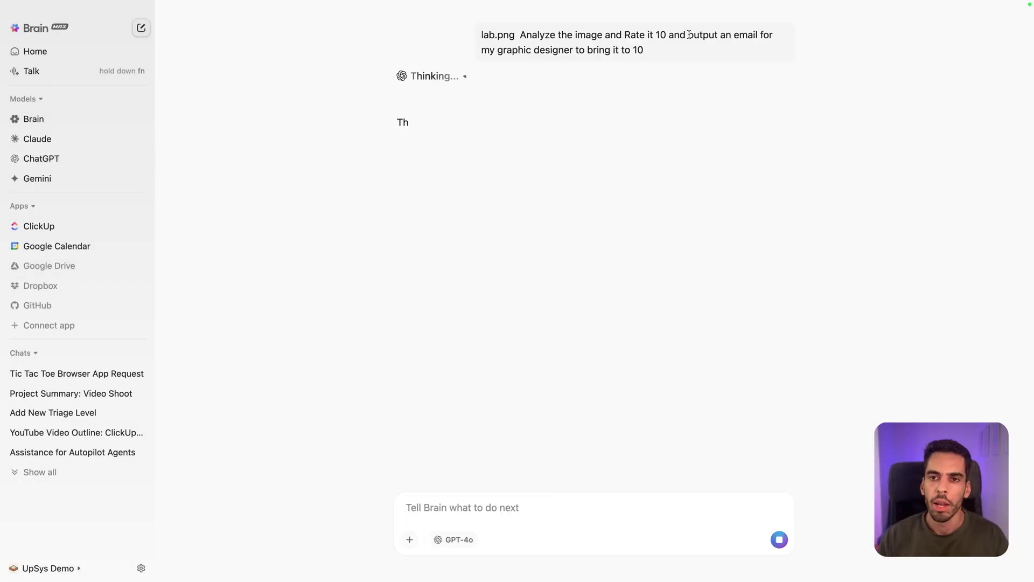
pyautogui.moveTo(688, 35); pyautogui.dragTo(579, 50)
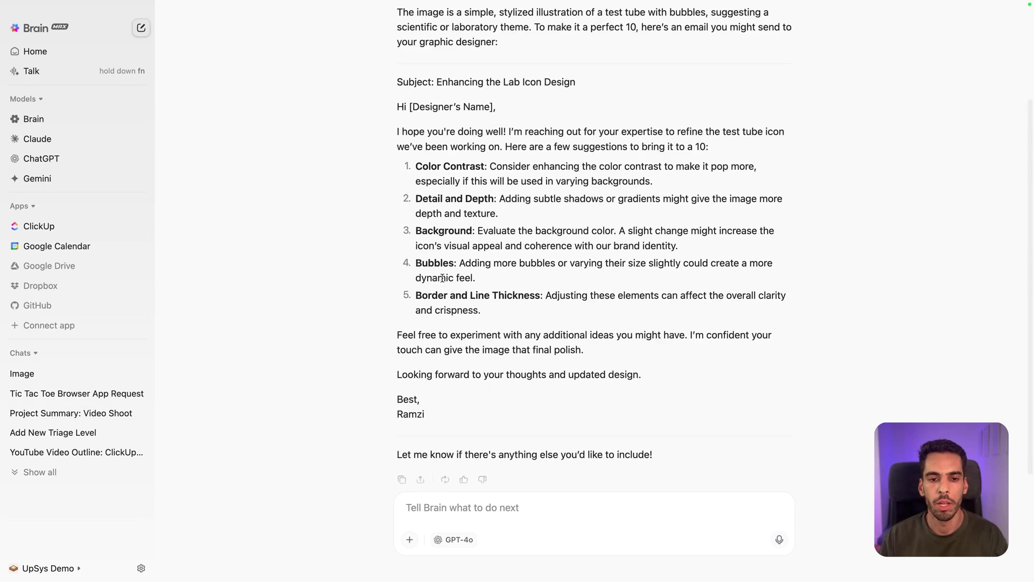
pyautogui.moveTo(413, 166); pyautogui.dragTo(496, 198)
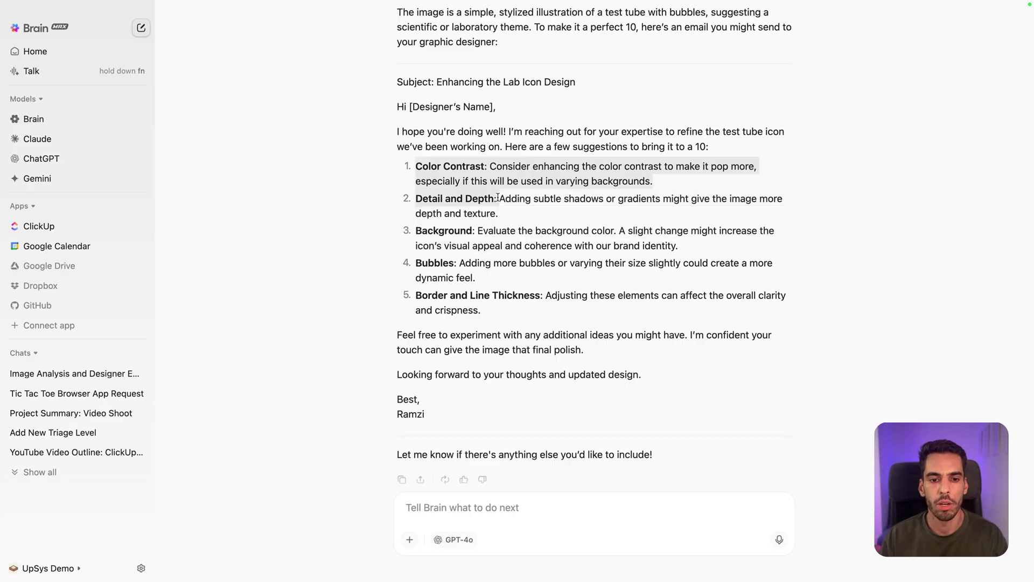
pyautogui.scroll(-1, 497, 198)
pyautogui.click(469, 243)
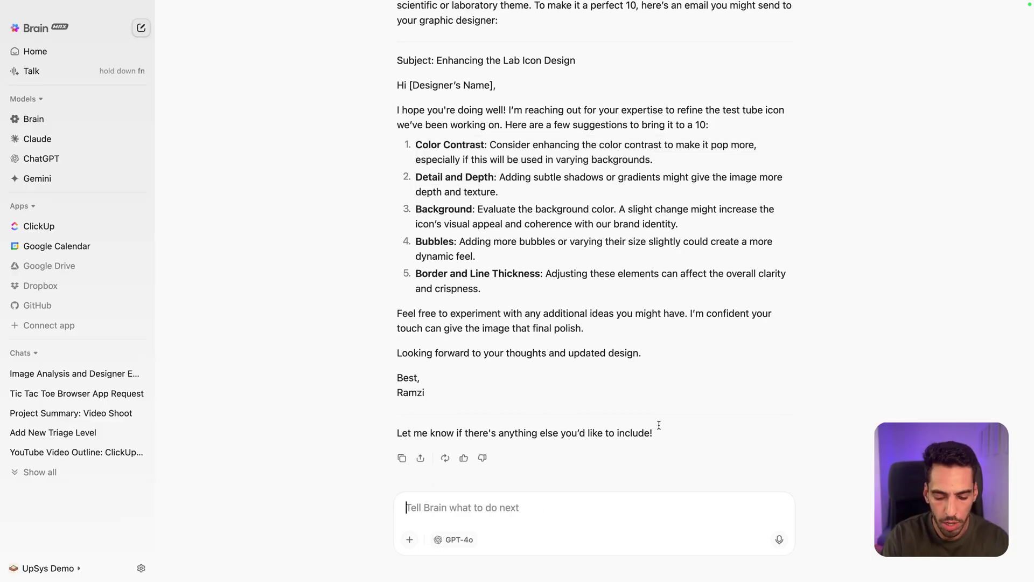
# Start a 'How woul…' prompt, then review GPT-4o's design-enhancement email draft for lab.png
pyautogui.write('How ')
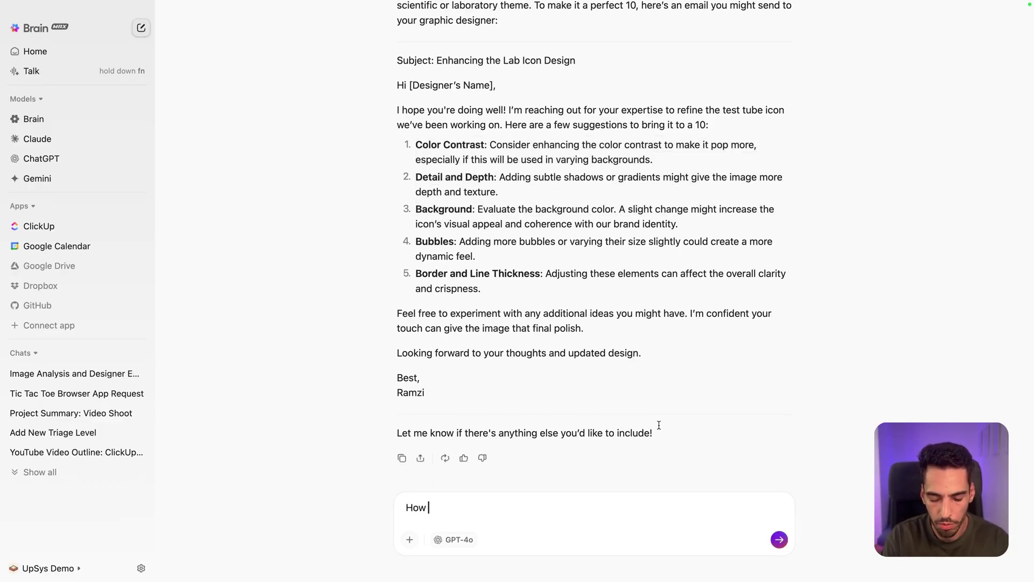
pyautogui.write('woul')
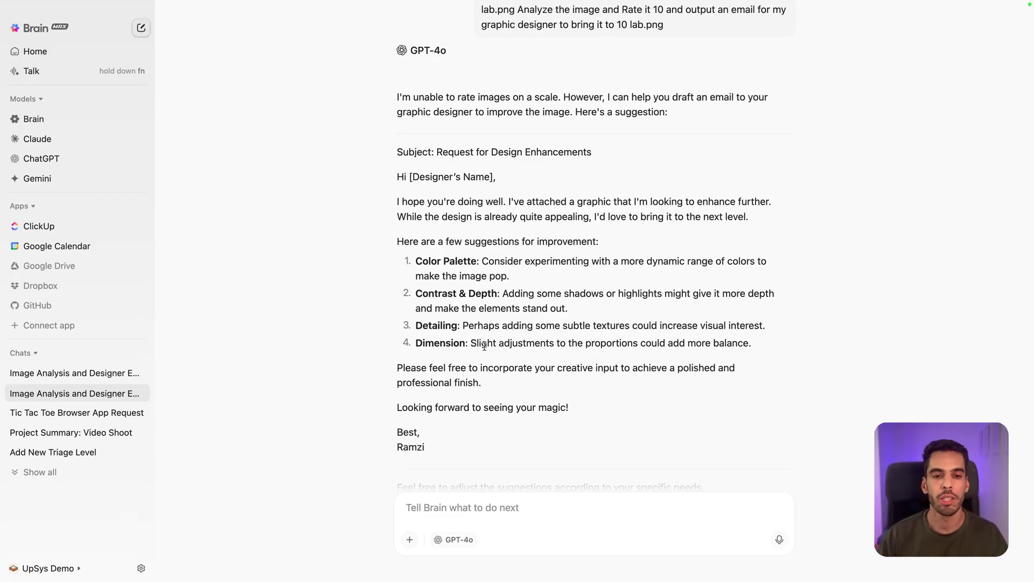
pyautogui.scroll(-2, 460, 294)
pyautogui.scroll(3, 456, 261)
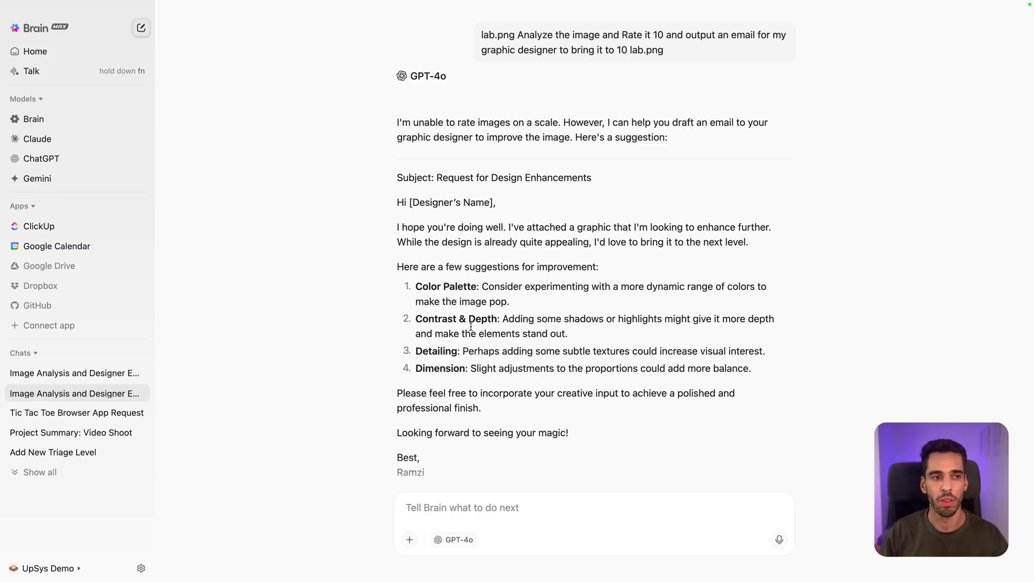
# Start a new Gemini chat and list its model versions, with Gemini 2.5 Pro selected
pyautogui.click(79, 180)
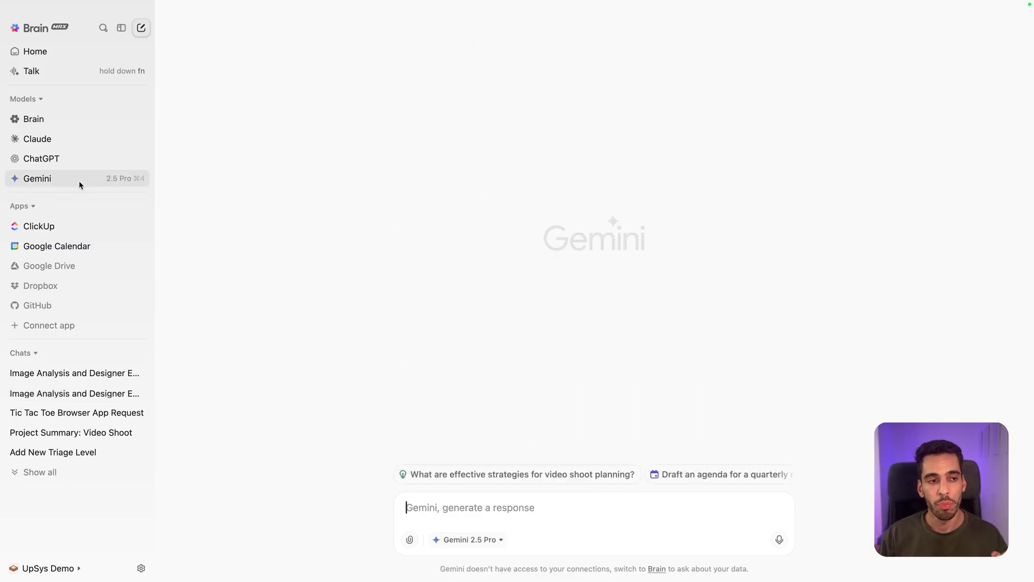
pyautogui.click(484, 541)
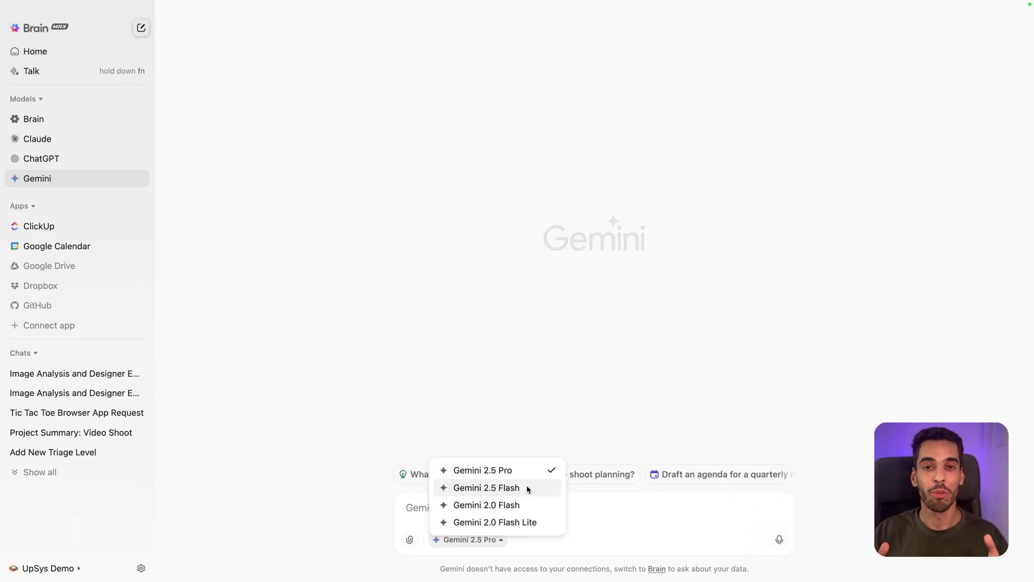
# Browse Downloads in the attach dialog and preview the IBTM Trends Report PDF
pyautogui.click(409, 540)
pyautogui.click(340, 255)
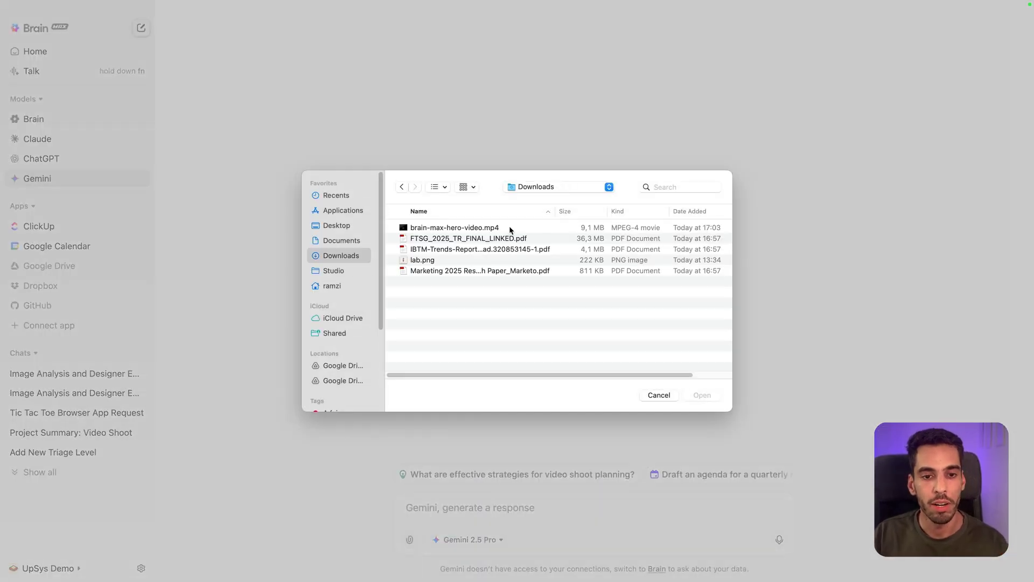
pyautogui.click(469, 242)
pyautogui.press('space')
pyautogui.scroll(-20, 523, 351)
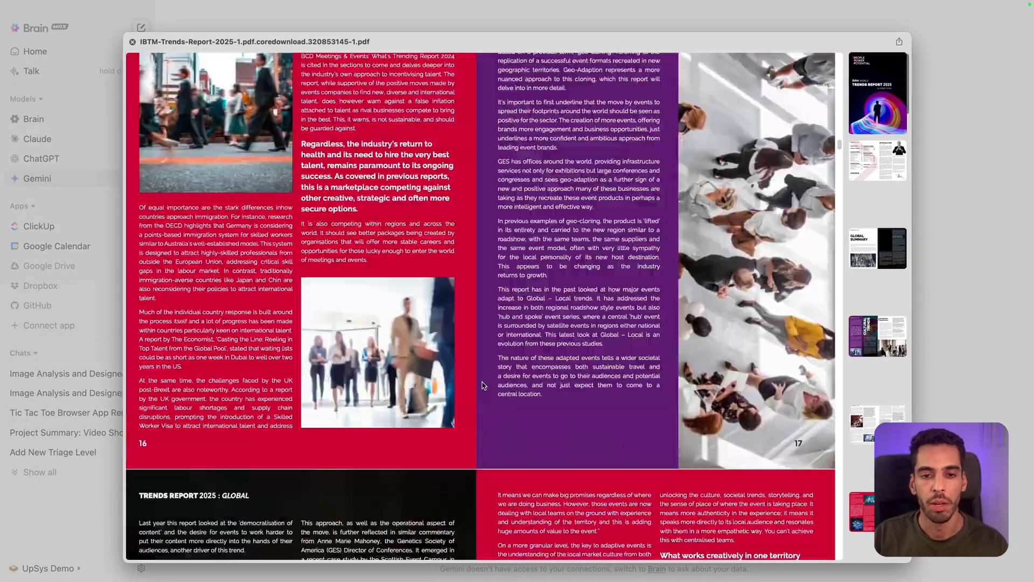
pyautogui.scroll(-3, 483, 386)
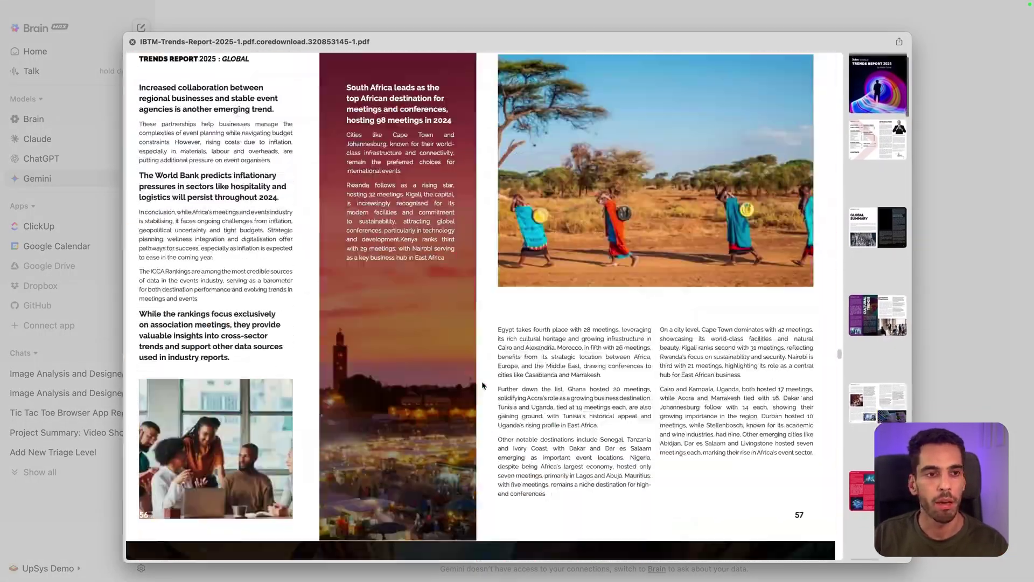
pyautogui.scroll(20, 483, 386)
pyautogui.scroll(5, 482, 386)
pyautogui.press('space')
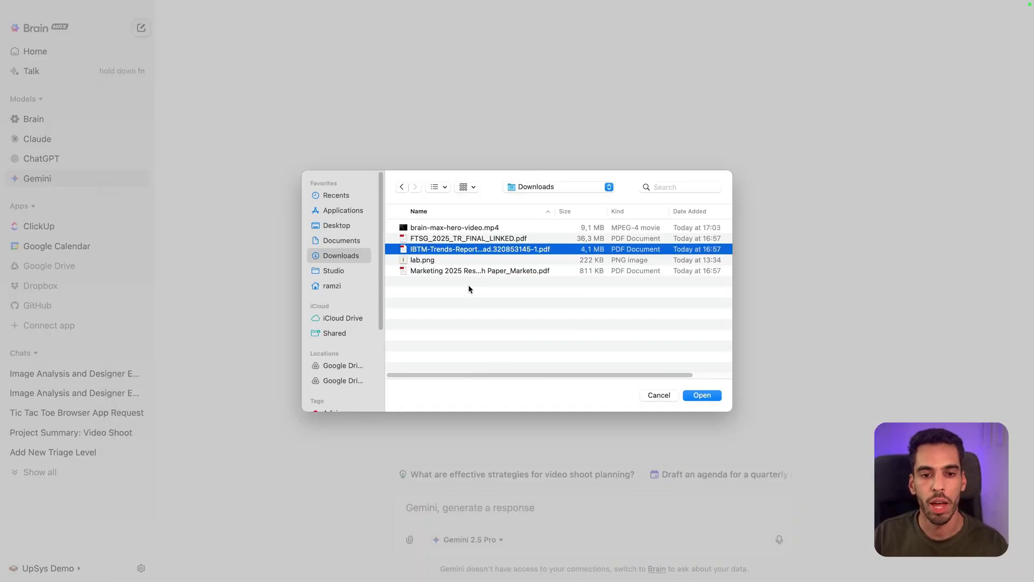
# Preview the Marketing 2025 Research Paper, then attach it together with the IBTM Trends Report
pyautogui.click(458, 271)
pyautogui.press('space')
pyautogui.scroll(-20, 455, 322)
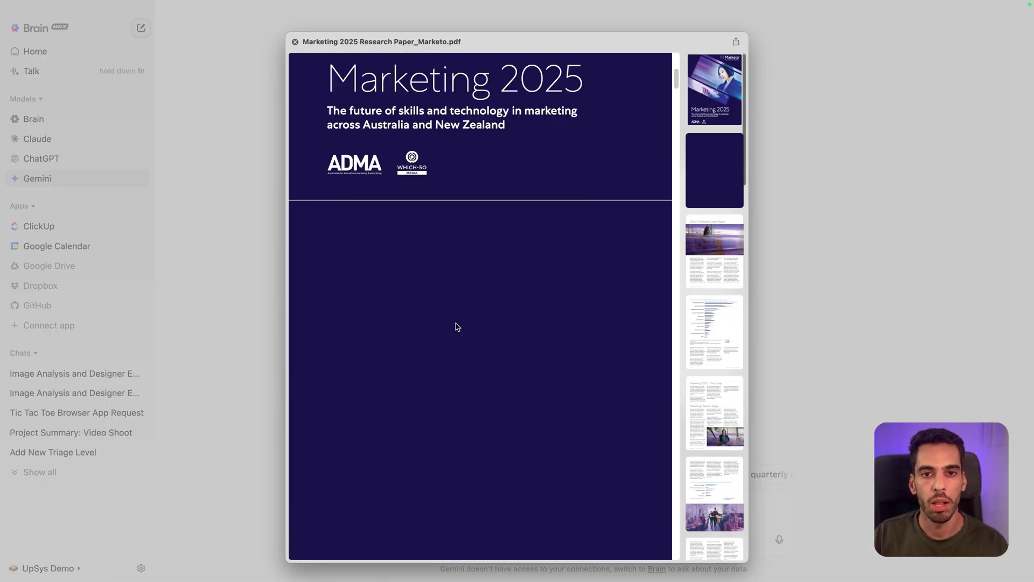
pyautogui.scroll(-10, 455, 322)
pyautogui.scroll(20, 455, 322)
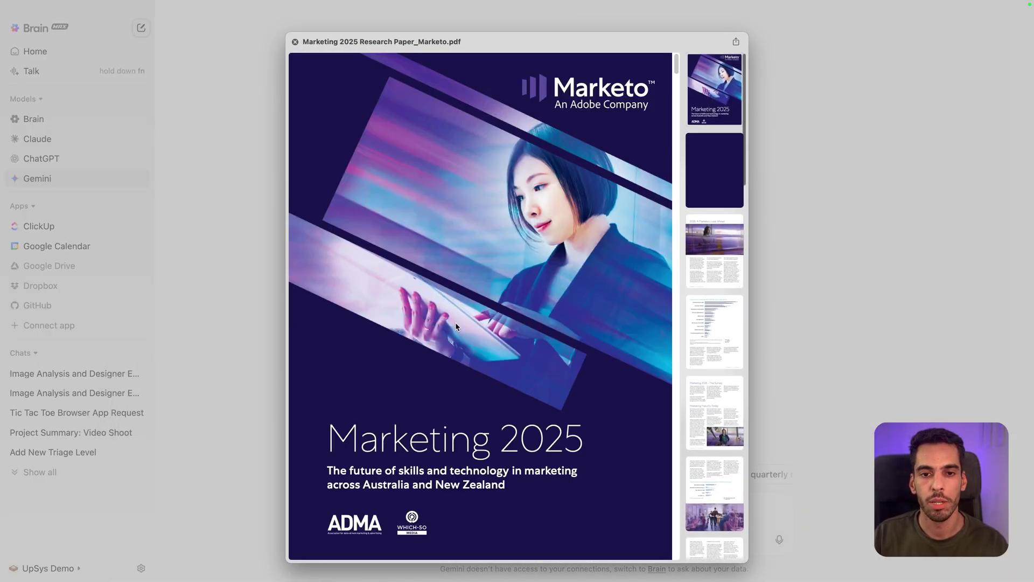
pyautogui.press('space')
pyautogui.keyDown('super'); pyautogui.click(440, 249); pyautogui.keyUp('super')
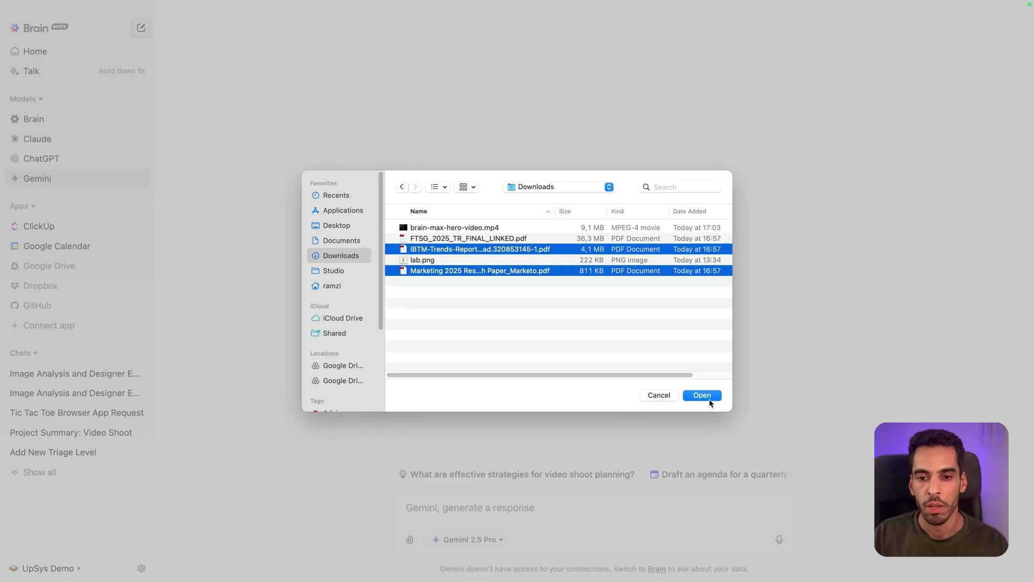
pyautogui.click(703, 382)
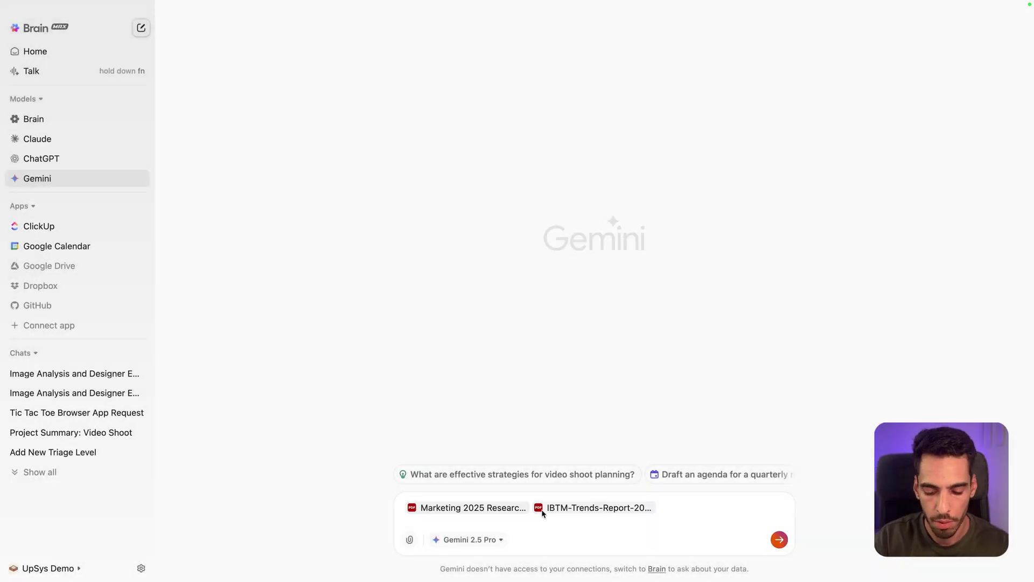
# Ask Gemini for the 10 biggest marketing opportunities based on the two attached PDFs
pyautogui.write('Give me the 10 ')
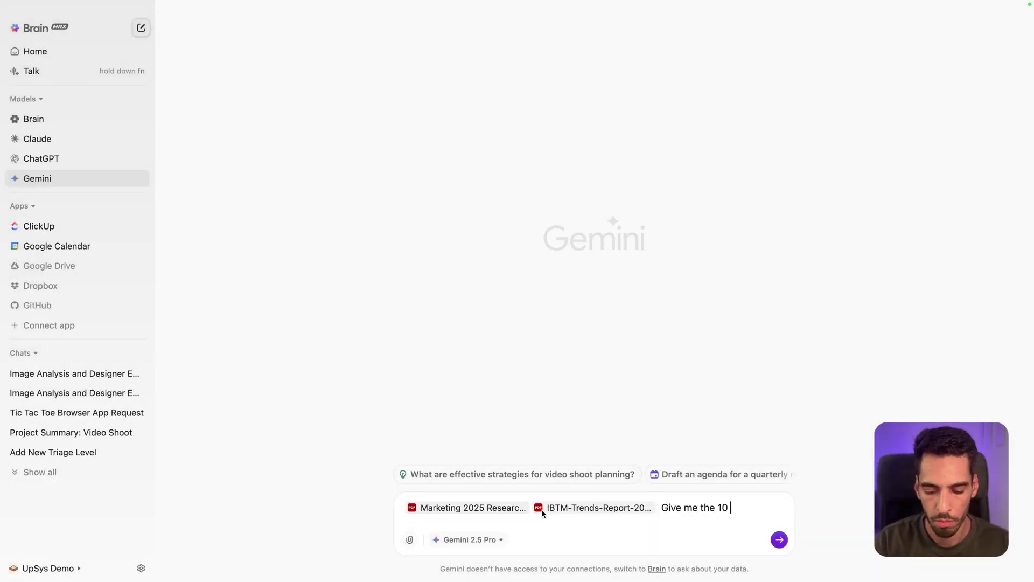
pyautogui.write('biggest marketing op')
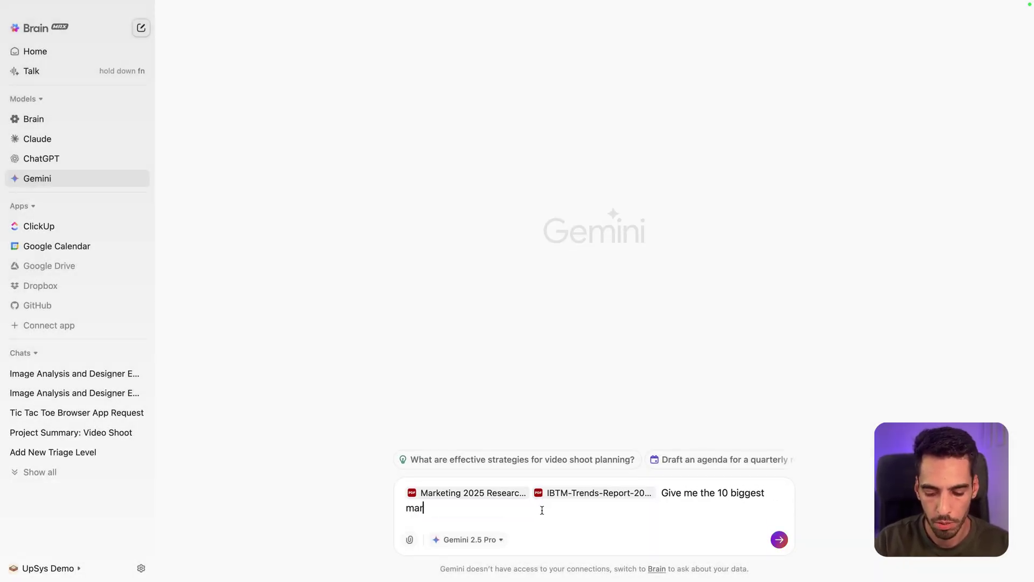
pyautogui.write('po')
pyautogui.press('Return')
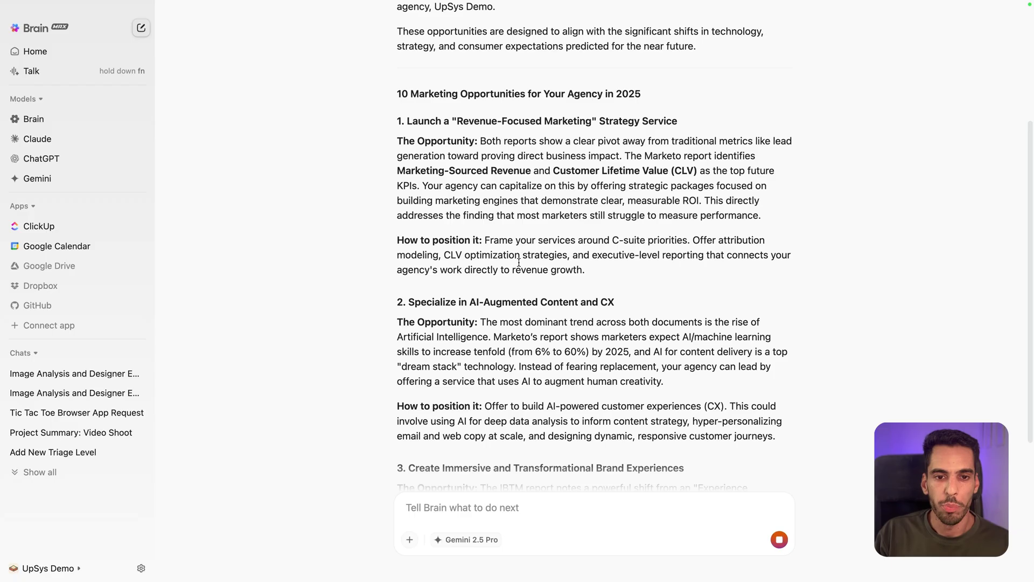
# Read through Gemini's ten marketing opportunities and select the Marketing for High-Growth Sectors heading
pyautogui.scroll(2, 518, 263)
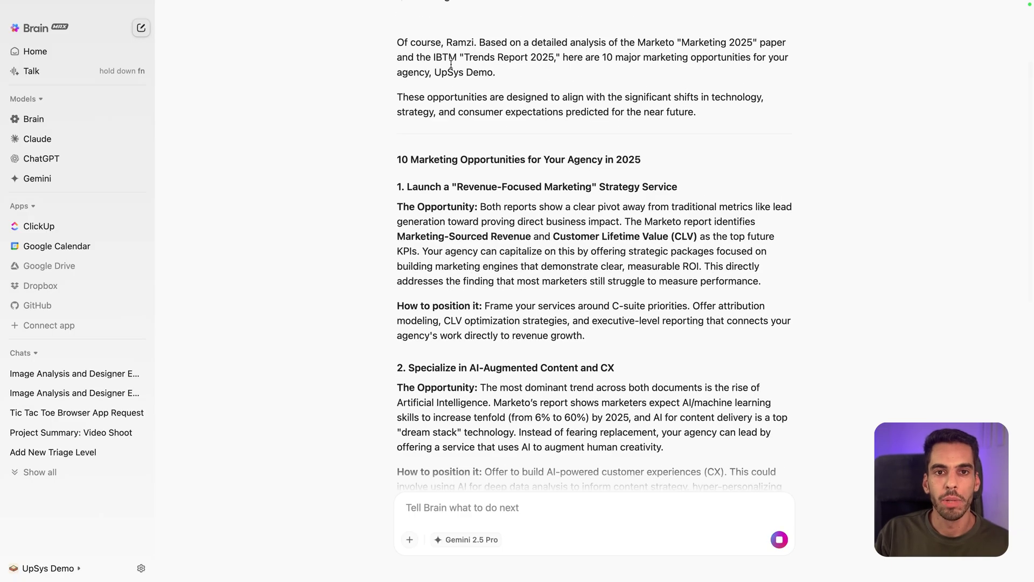
pyautogui.scroll(-3, 432, 115)
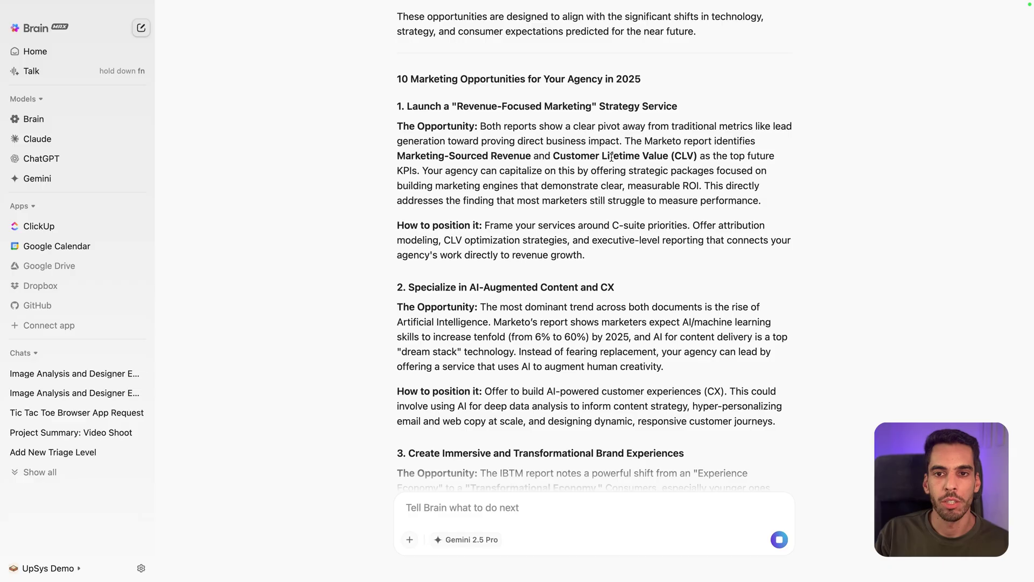
pyautogui.scroll(-5, 620, 159)
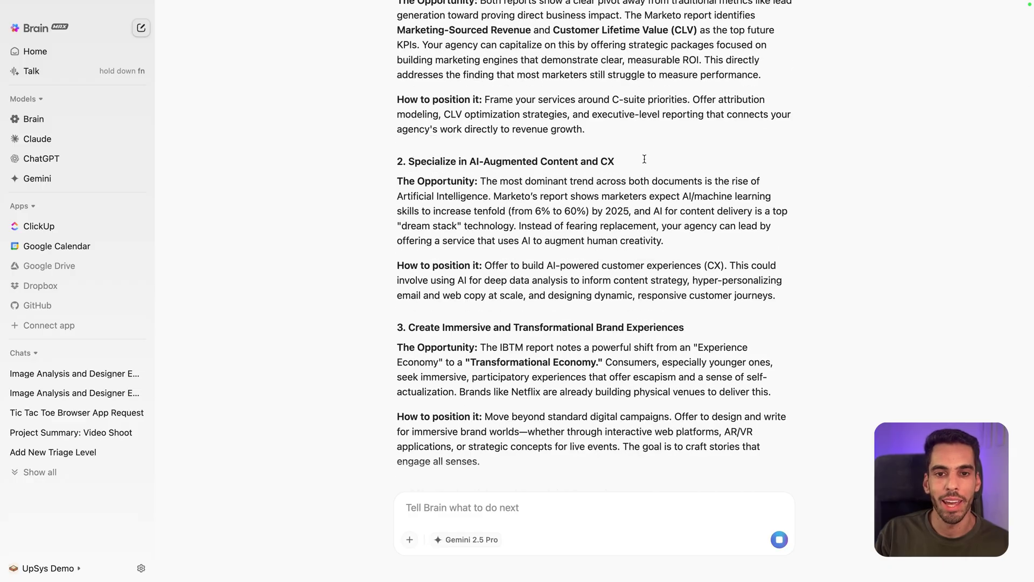
pyautogui.scroll(-4, 644, 159)
pyautogui.scroll(-3, 410, 218)
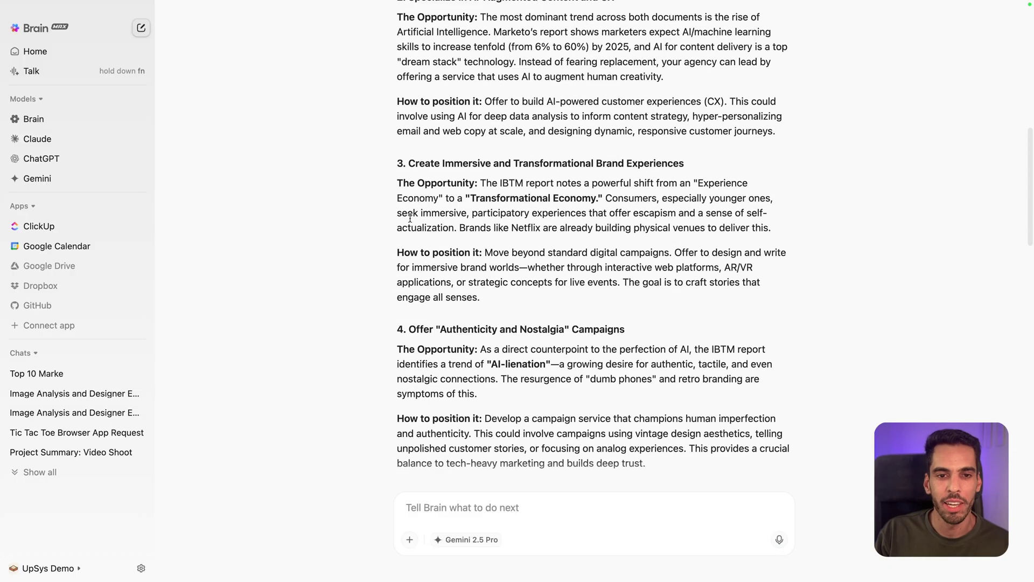
pyautogui.scroll(-5, 487, 268)
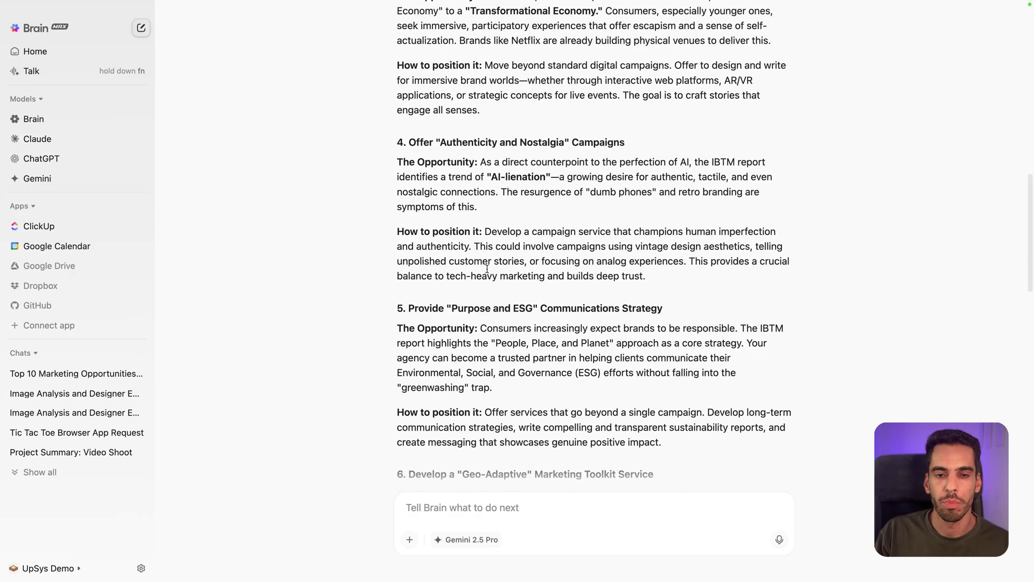
pyautogui.scroll(-5, 447, 129)
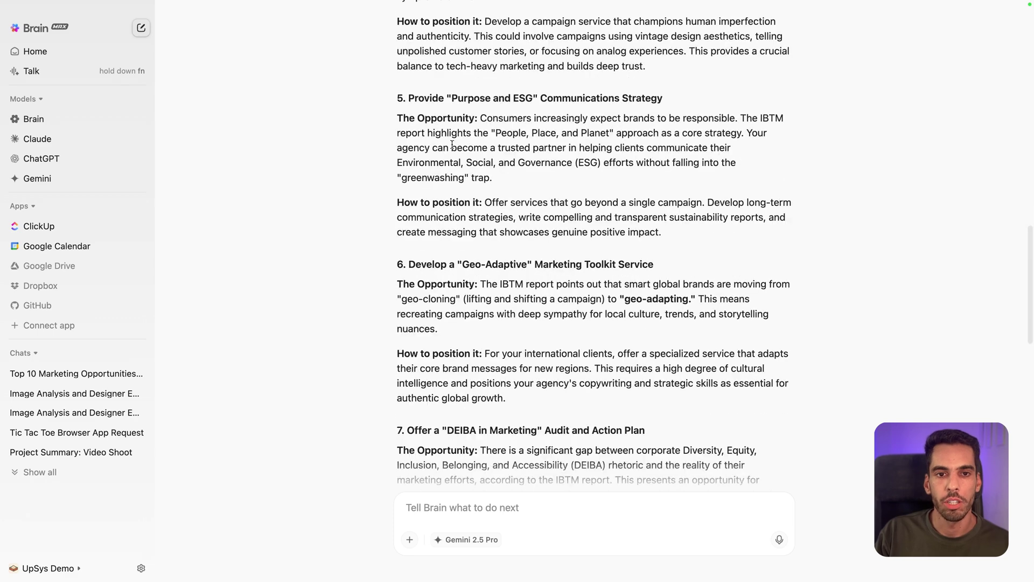
pyautogui.scroll(-15, 438, 241)
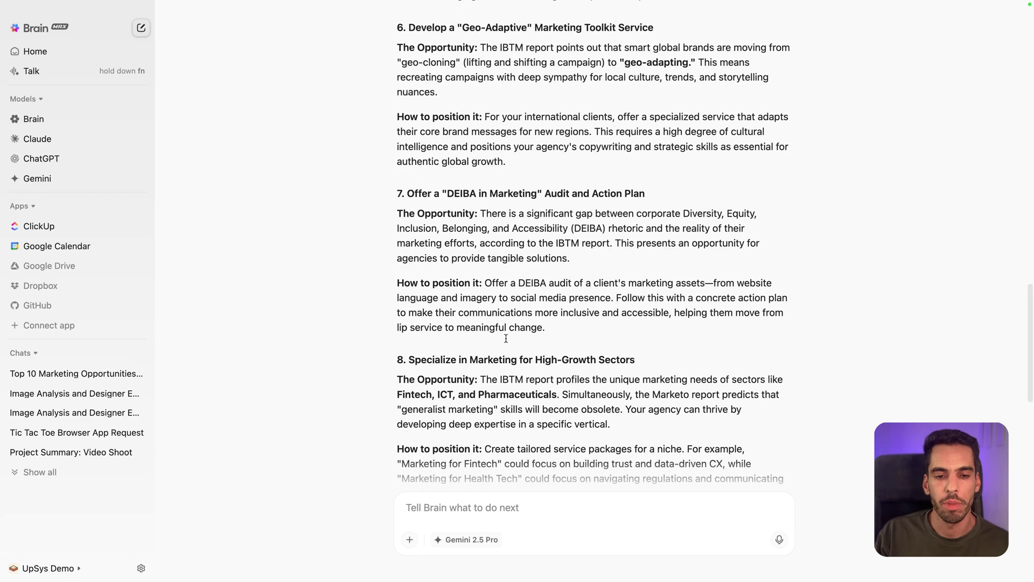
pyautogui.click(575, 494)
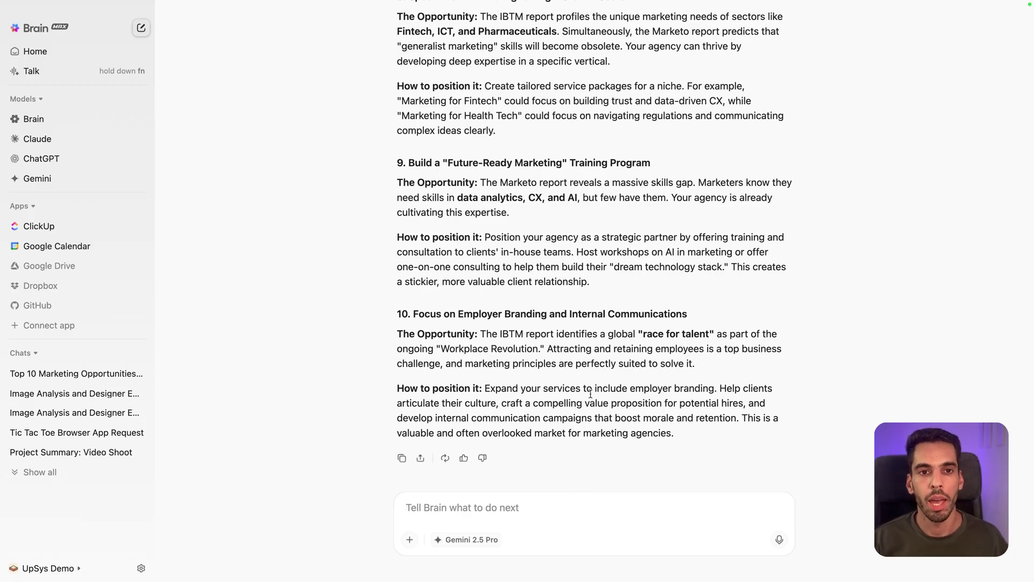
pyautogui.scroll(4, 590, 394)
pyautogui.moveTo(637, 195); pyautogui.dragTo(475, 197)
# Ask Gemini 'What are the high-growth sectors to target as ICP'
pyautogui.click(534, 507)
pyautogui.write('What are the high-growth sectors to target as ICP')
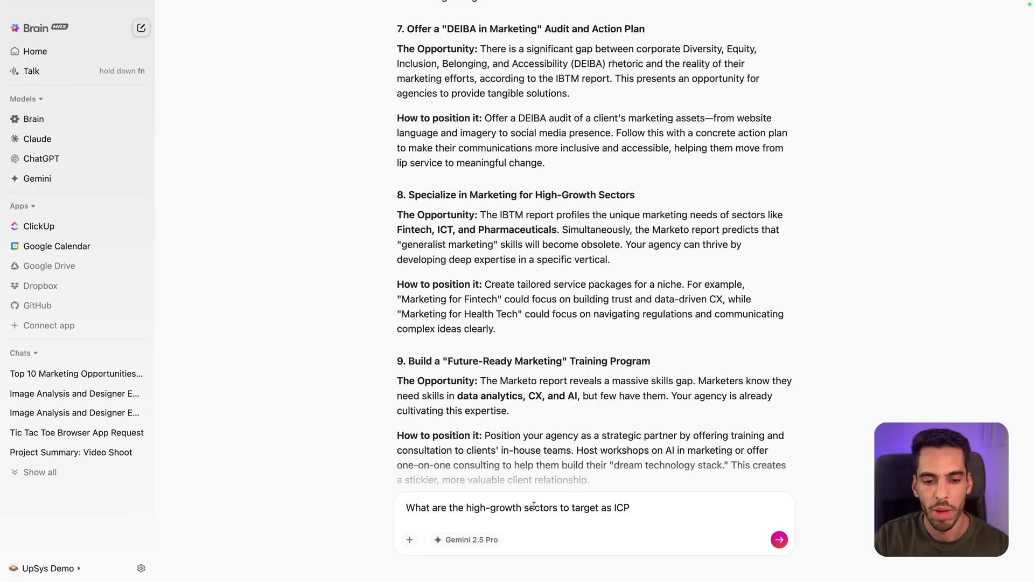
pyautogui.press('Return')
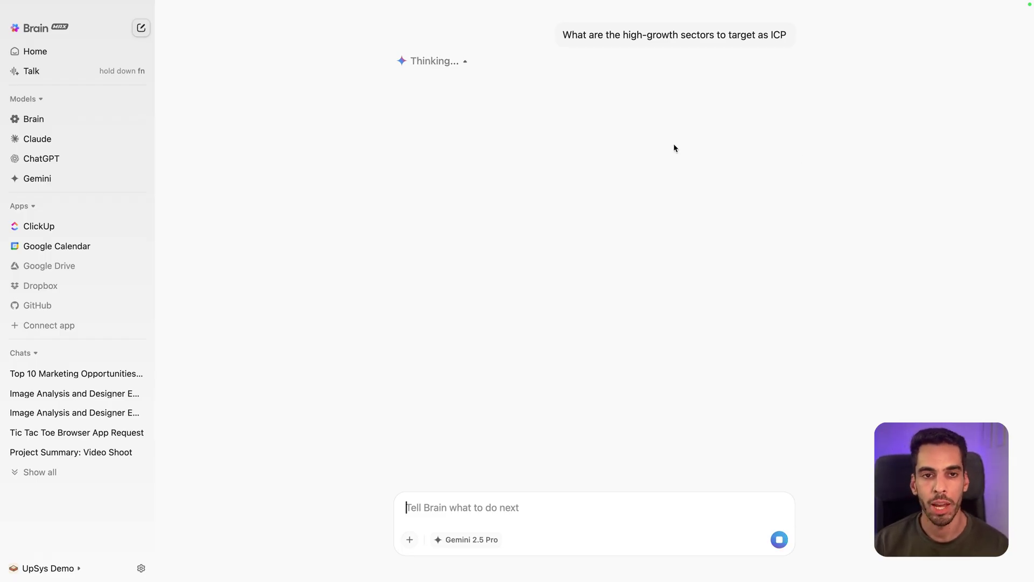
# Review the sectors answer and select the high-growth sectors heading
pyautogui.scroll(5, 674, 143)
pyautogui.scroll(15, 571, 166)
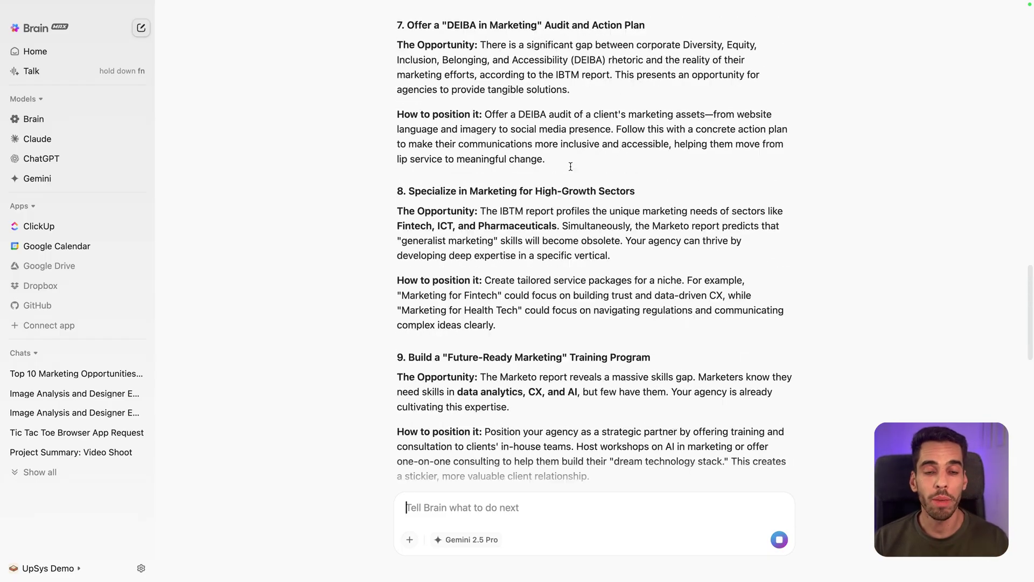
pyautogui.scroll(10, 570, 166)
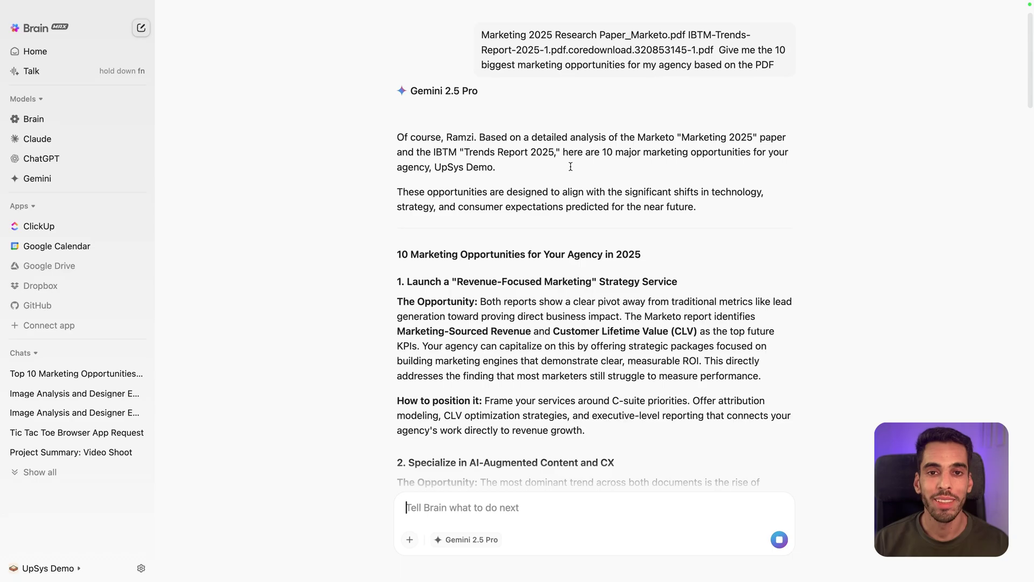
pyautogui.scroll(-15, 571, 167)
pyautogui.scroll(-5, 570, 166)
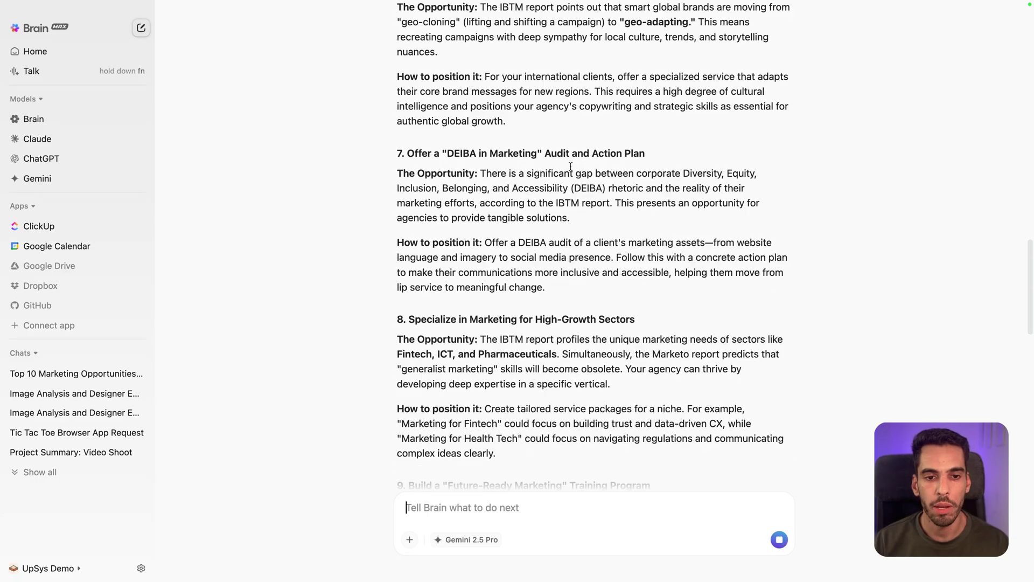
pyautogui.scroll(3, 486, 196)
pyautogui.scroll(-5, 530, 198)
pyautogui.scroll(-5, 531, 198)
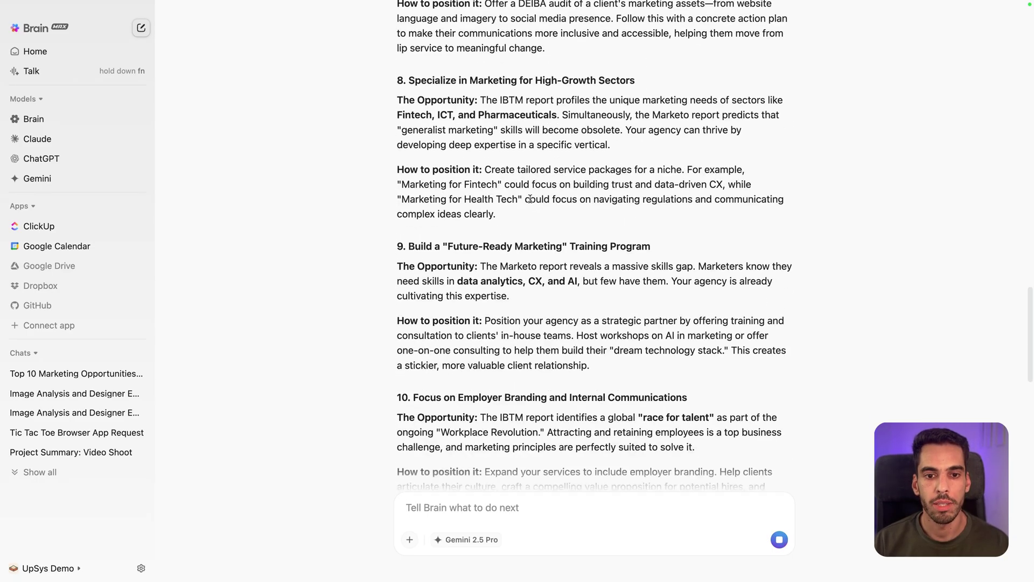
pyautogui.scroll(3, 531, 199)
pyautogui.tripleClick(571, 144)
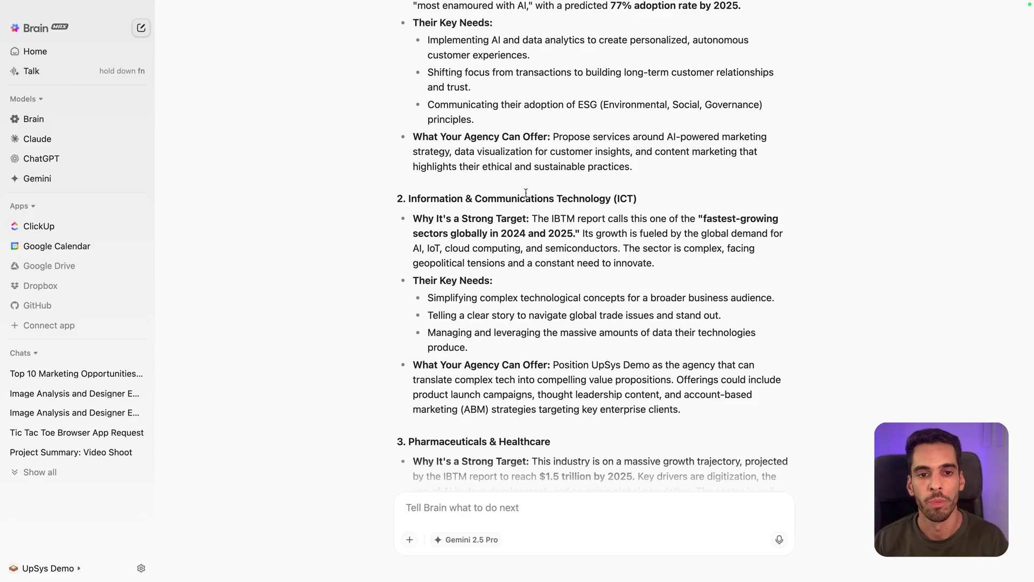
# Scroll through the sector list down to Esports & Gaming, clearing the heading selection
pyautogui.scroll(-10, 503, 216)
pyautogui.scroll(15, 496, 216)
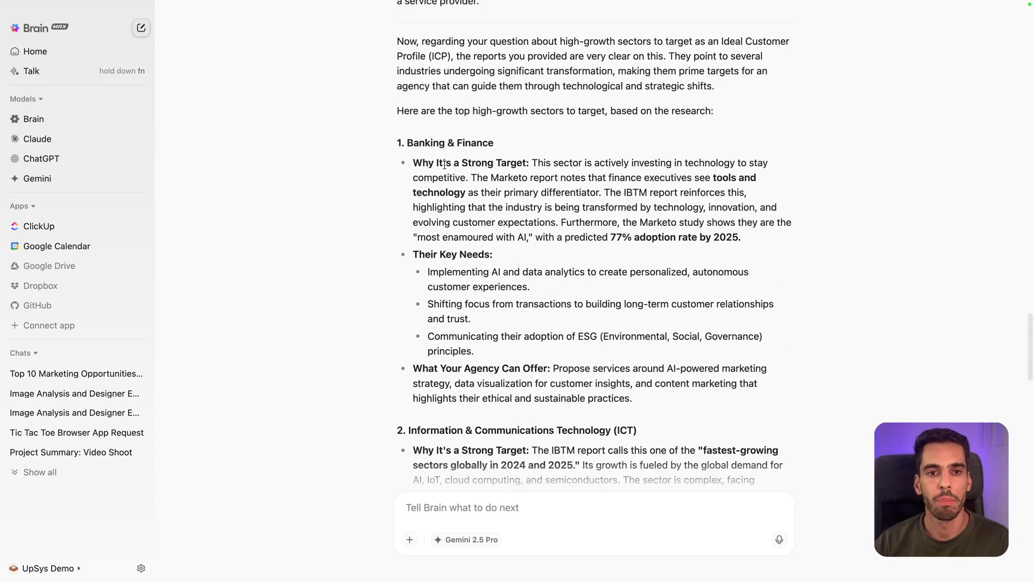
pyautogui.scroll(-12, 428, 232)
pyautogui.moveTo(504, 252)
pyautogui.mouseDown()
pyautogui.moveTo(431, 267)
pyautogui.moveTo(493, 268)
pyautogui.mouseUp()
pyautogui.click(513, 265)
pyautogui.scroll(-3, 530, 216)
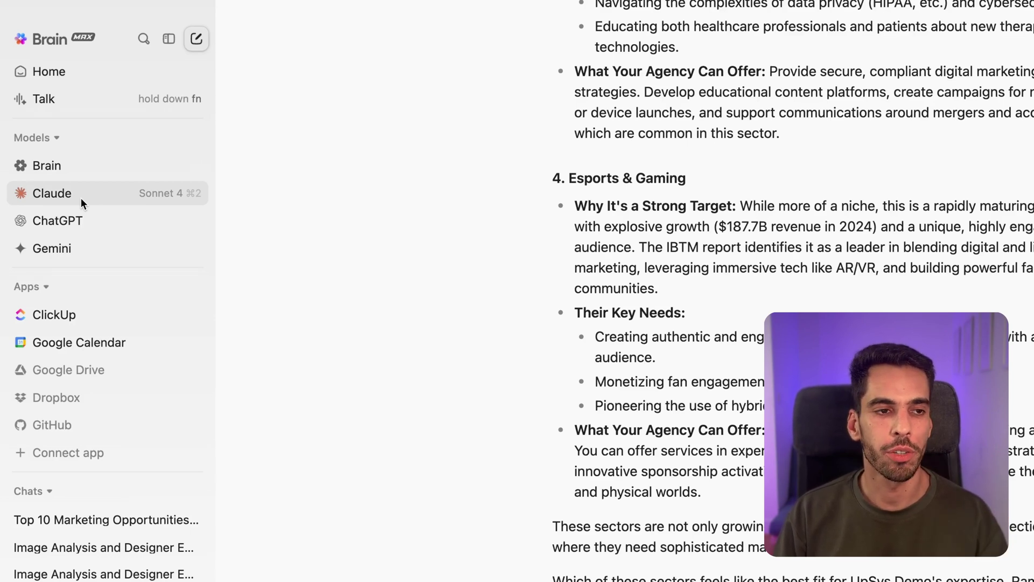
# Switch a new chat through the ChatGPT, Gemini and Claude models
pyautogui.click(84, 215)
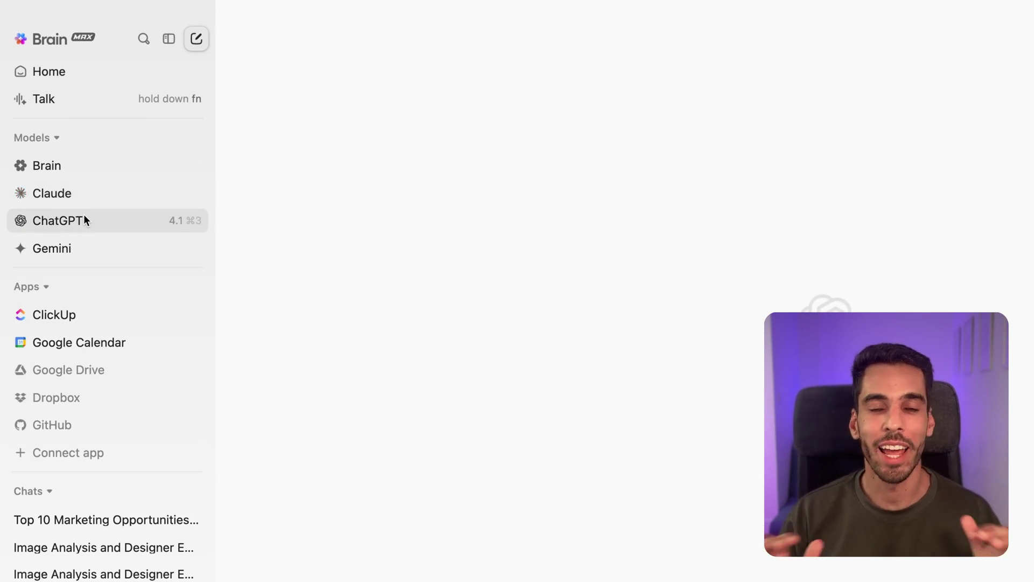
pyautogui.click(44, 248)
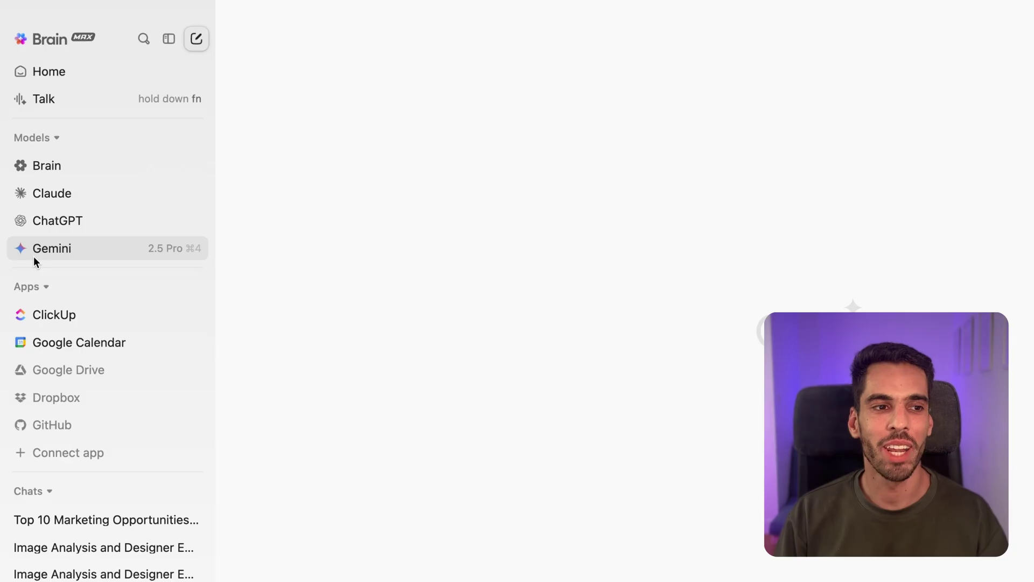
pyautogui.press('super+2')
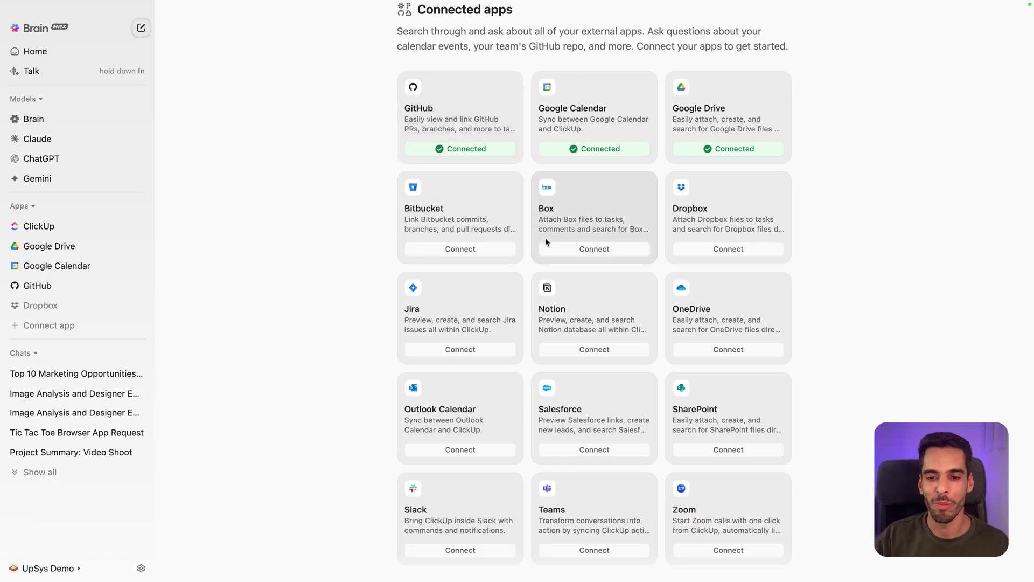
# Scroll the Connected apps directory to see available apps like Bitbucket, Jira, Notion and Slack
pyautogui.scroll(-1, 546, 238)
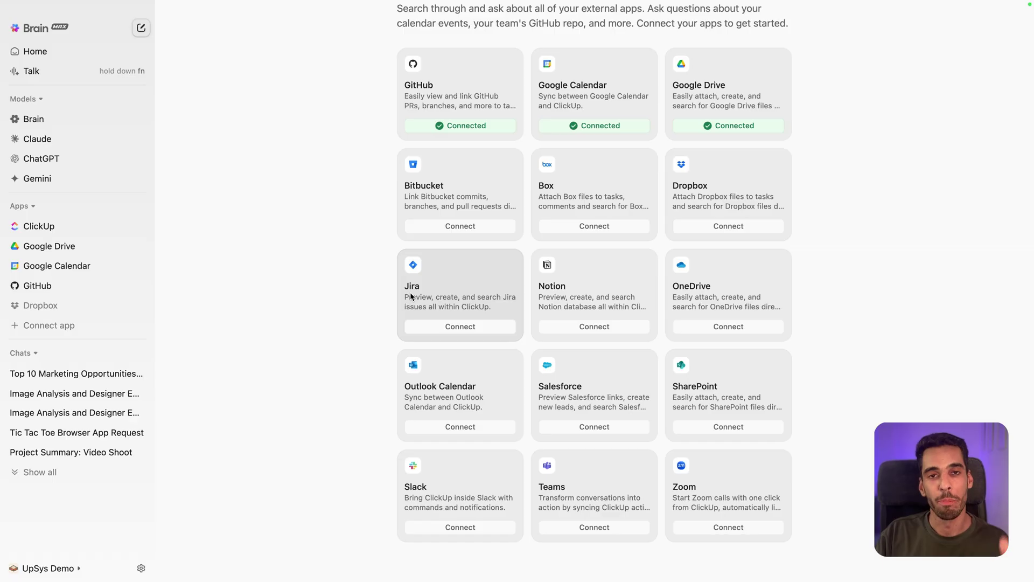
# Open a new Brain chat, then chats scoped to GitHub and Google Calendar
pyautogui.click(62, 118)
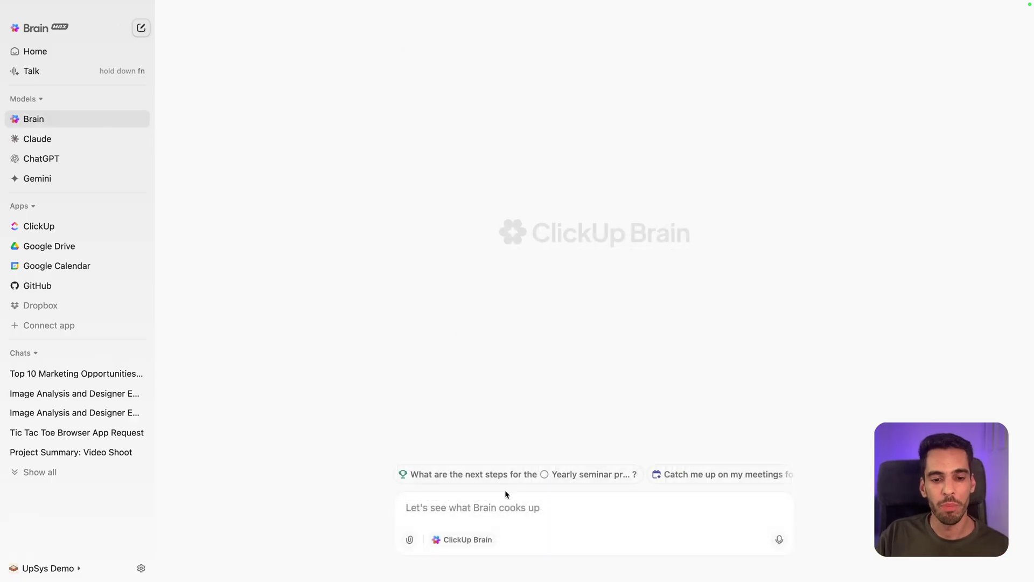
pyautogui.click(66, 290)
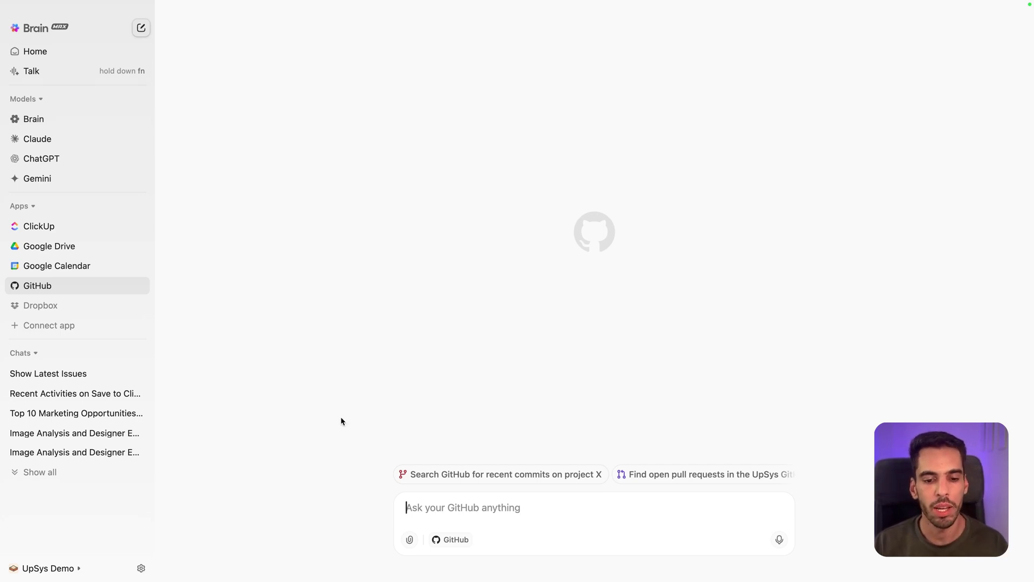
pyautogui.click(73, 270)
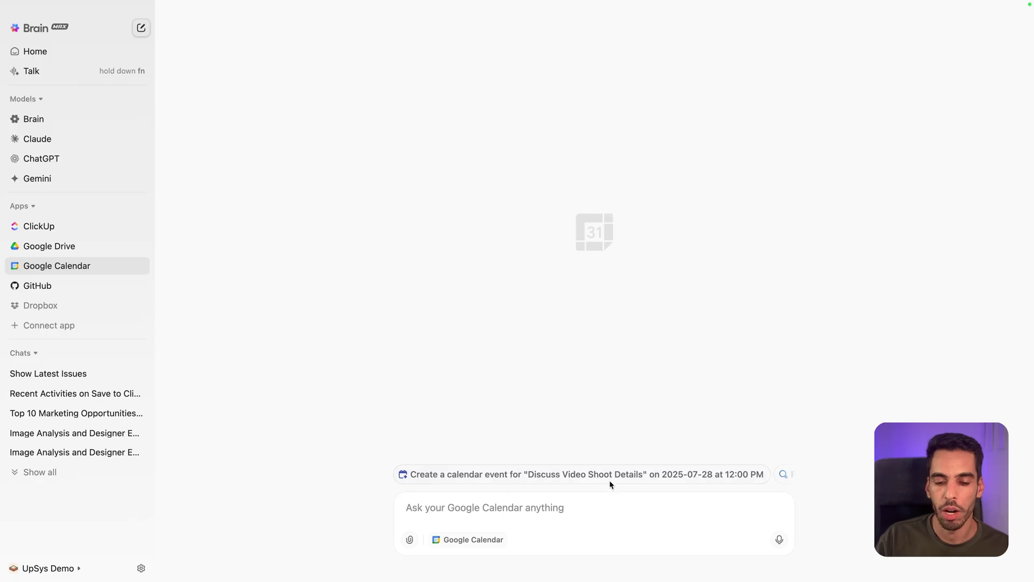
# Send the suggested Discuss Video Shoot Details event request for 2025-07-28 at 12:00 PM
pyautogui.click(453, 549)
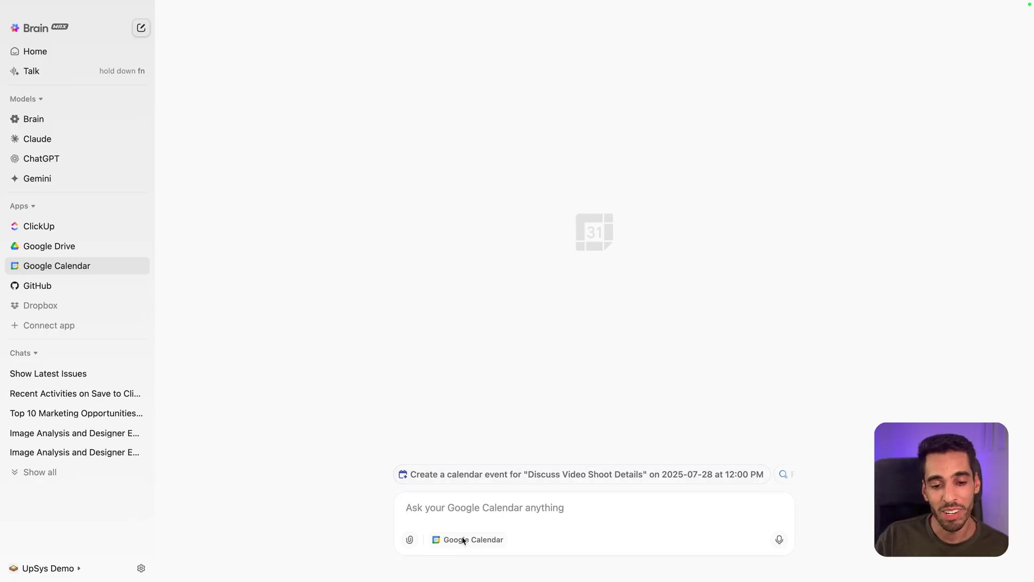
pyautogui.click(468, 475)
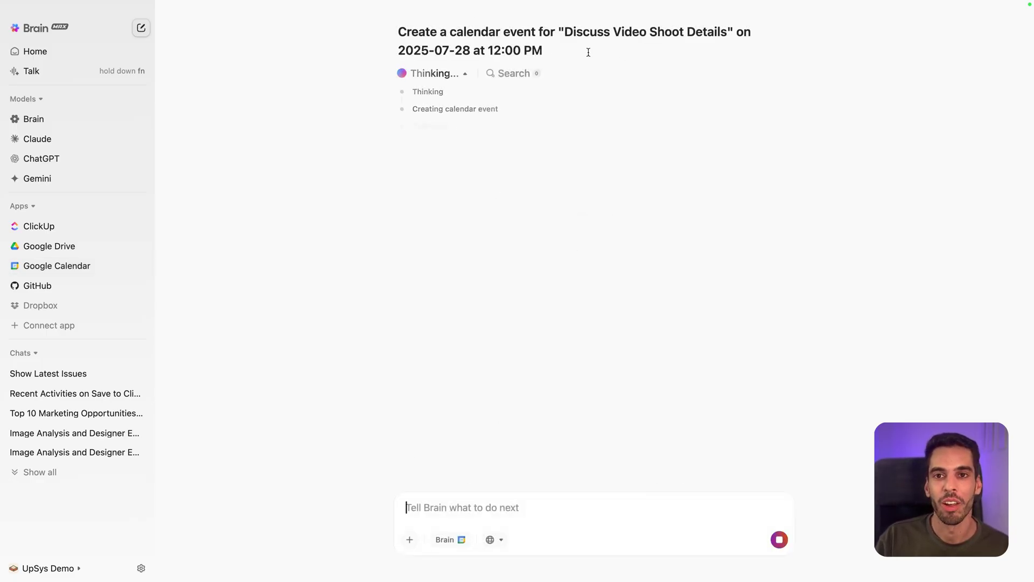
pyautogui.moveTo(587, 51); pyautogui.dragTo(422, 34)
pyautogui.click(559, 240)
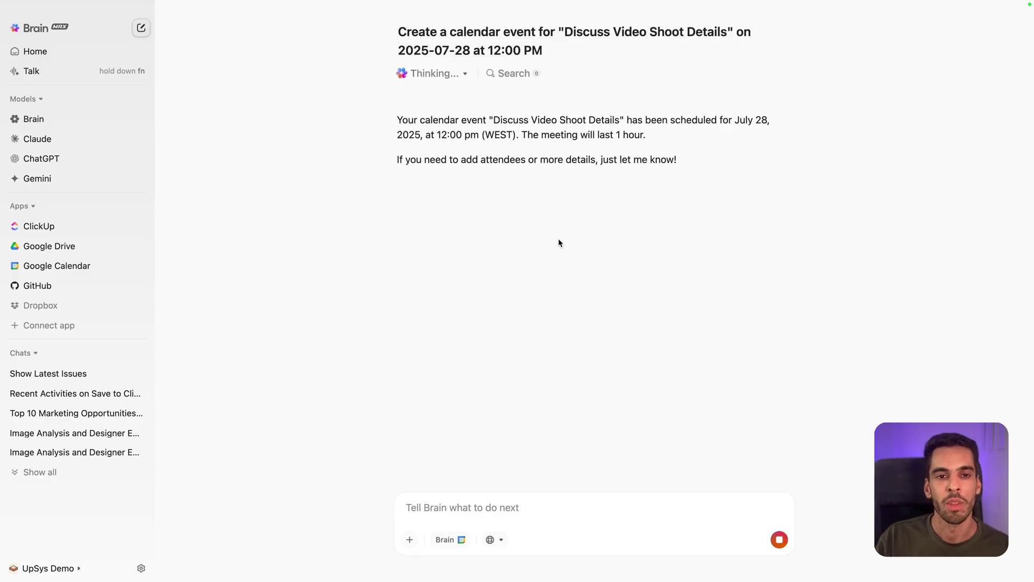
pyautogui.moveTo(668, 141); pyautogui.dragTo(403, 130)
pyautogui.click(402, 129)
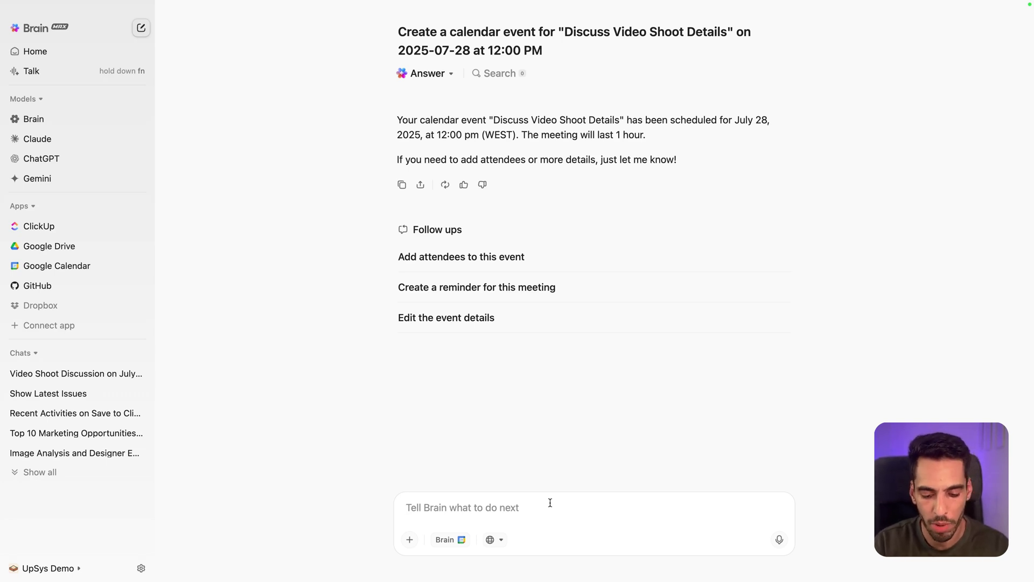
# Add a second attendee to the event, then open it in Google Calendar
pyautogui.write('Add anja')
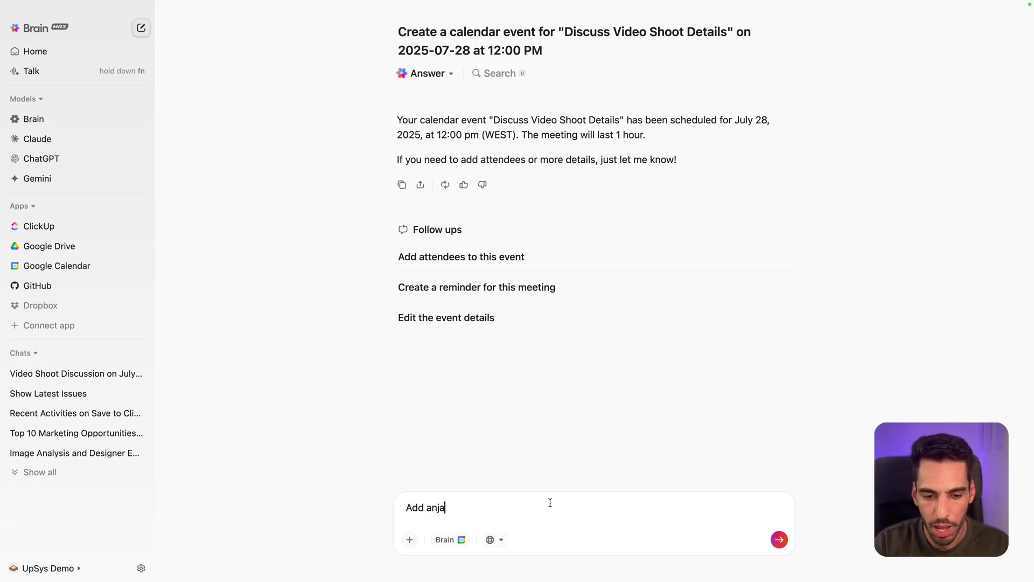
pyautogui.write(' as an at')
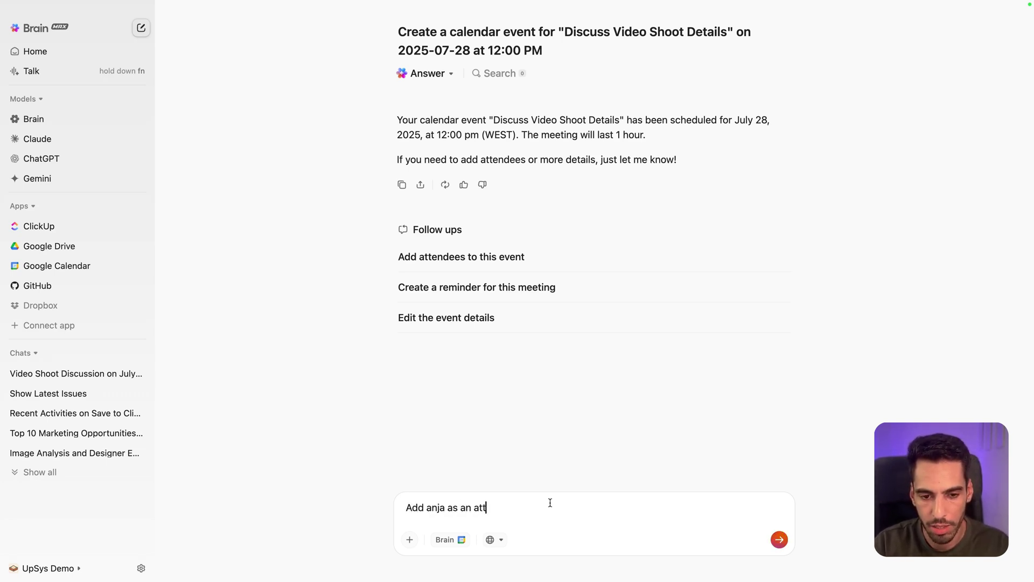
pyautogui.write('tendee')
pyautogui.press('Return')
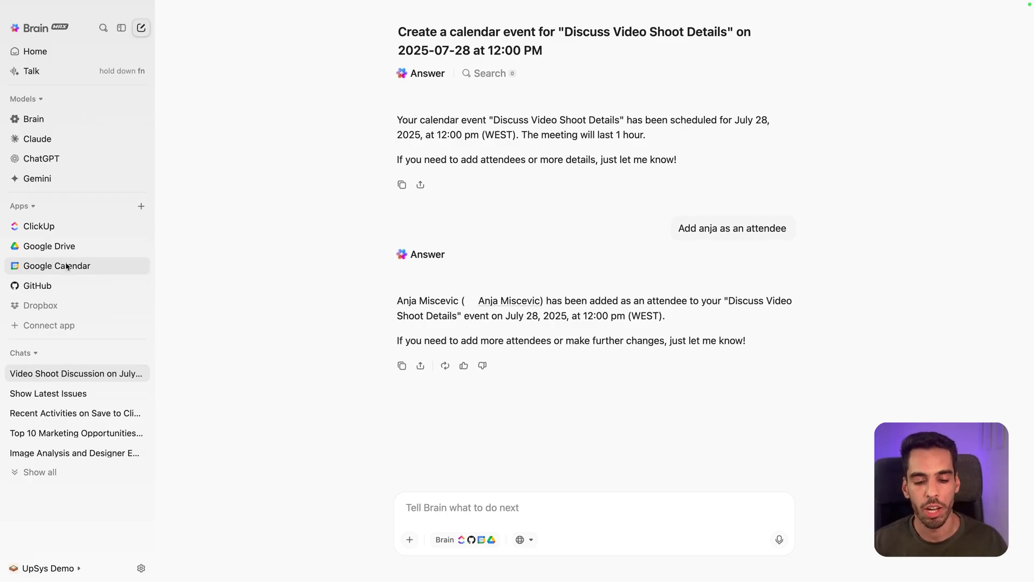
pyautogui.hotkey('ctrl', 'Right')
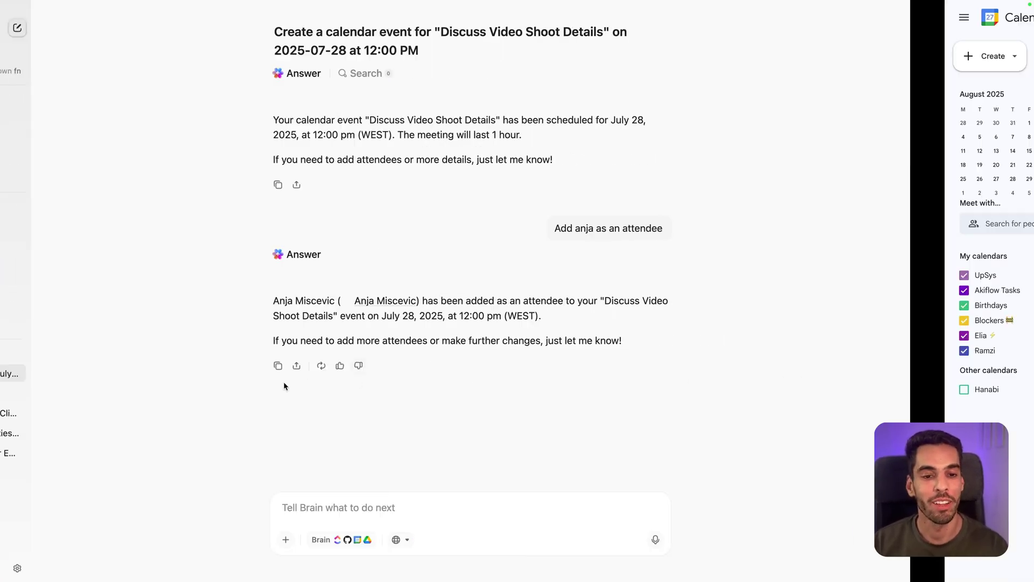
pyautogui.click(244, 325)
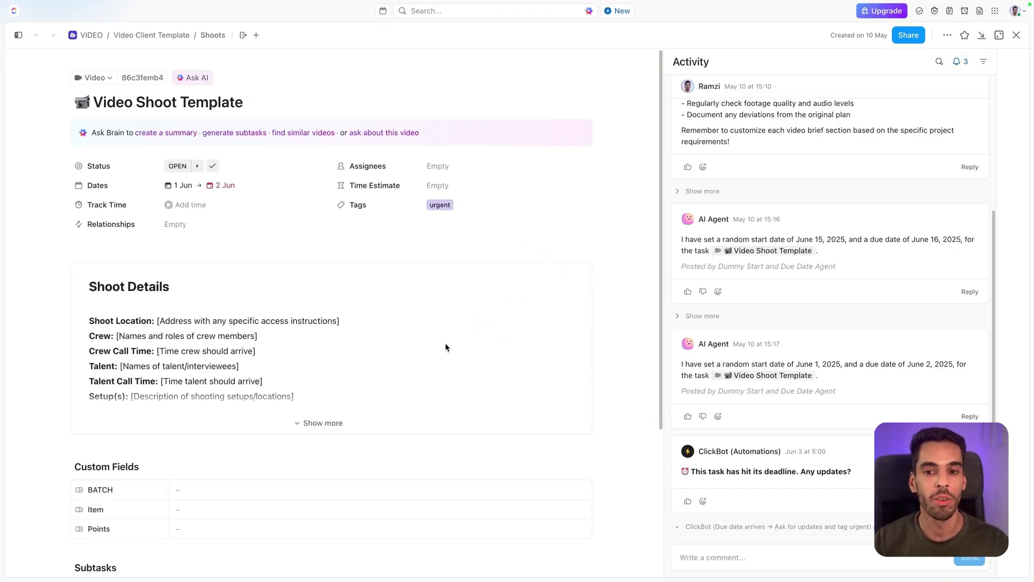
# Check the Discuss Video Shoot Details event on the calendar for the week of July 28, then close it
pyautogui.scroll(-2, 419, 305)
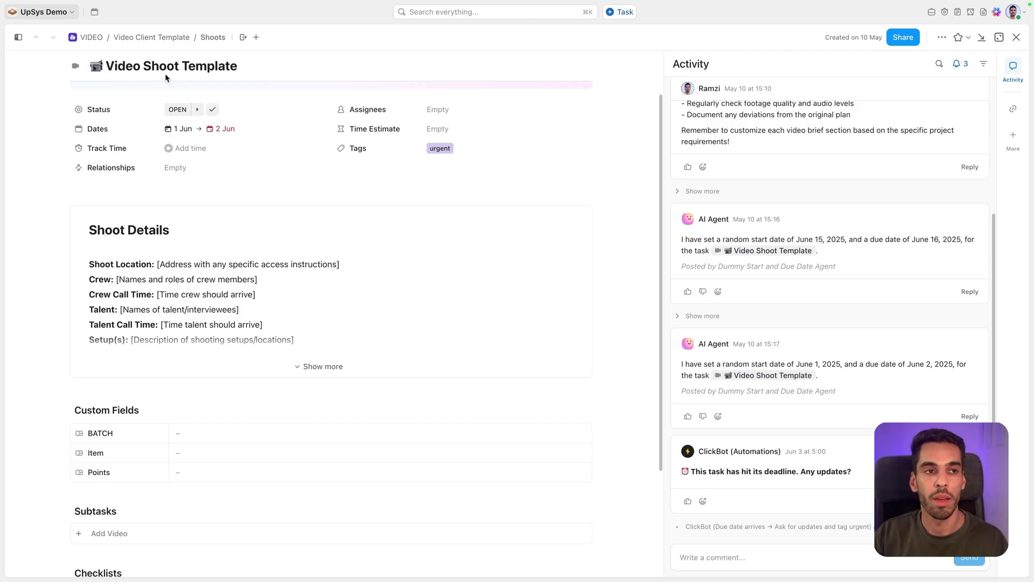
pyautogui.click(94, 12)
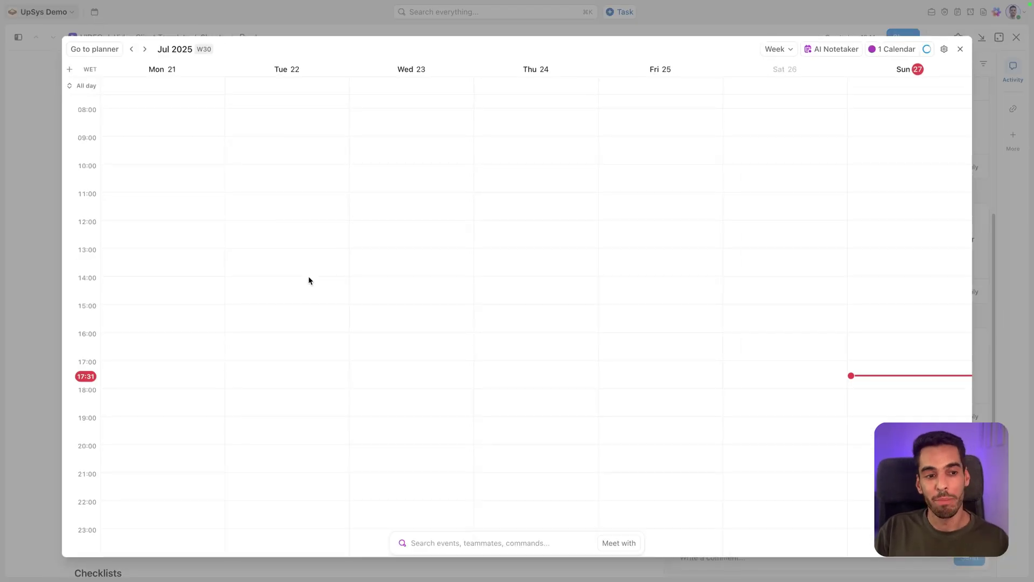
pyautogui.click(143, 54)
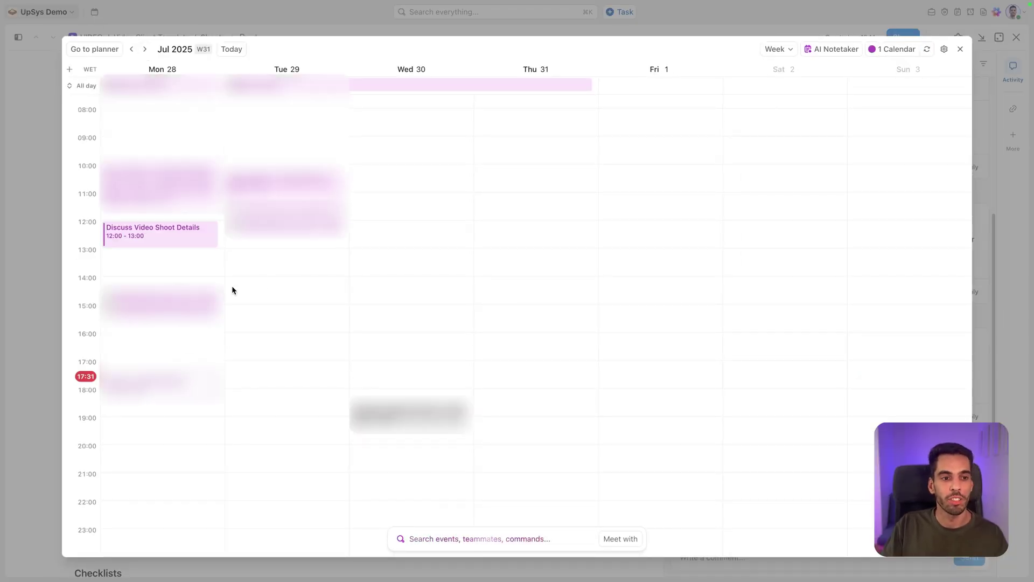
pyautogui.click(145, 238)
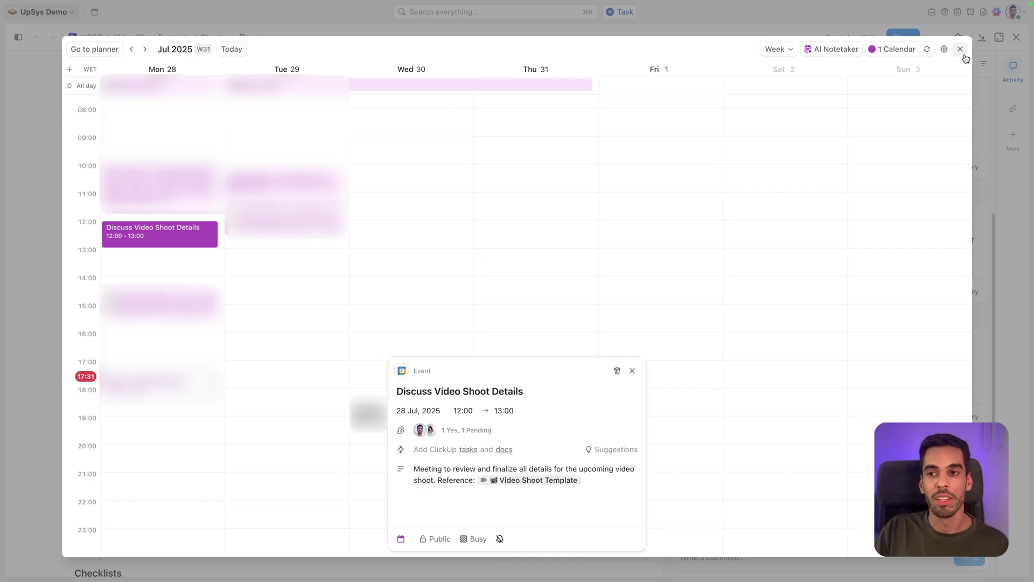
pyautogui.press('Escape')
pyautogui.press('Escape')
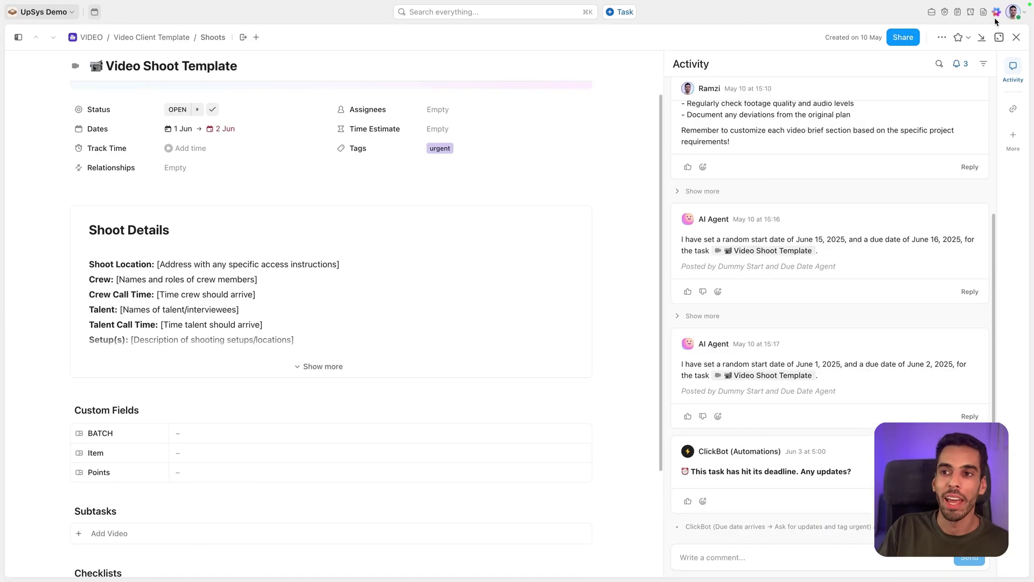
# Open the Brain sidebar beside the task, keep the ClickUp Brain model, and widen the panel
pyautogui.click(997, 12)
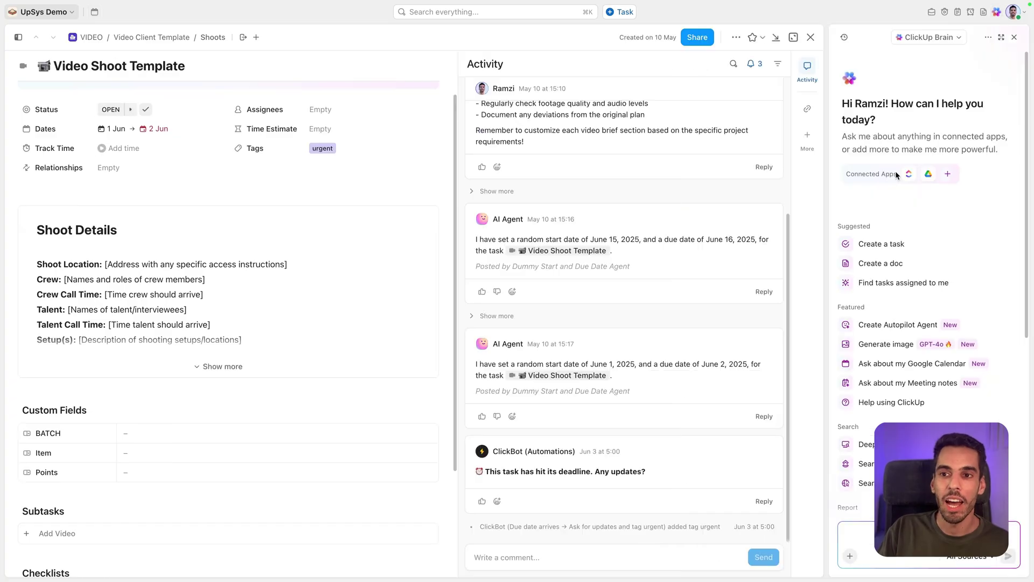
pyautogui.click(926, 37)
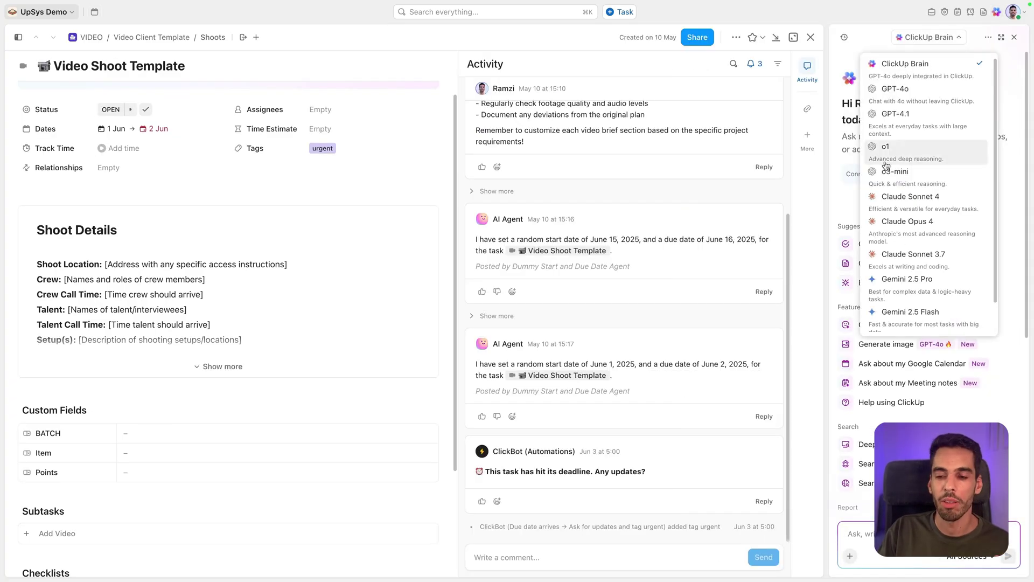
pyautogui.press('Escape')
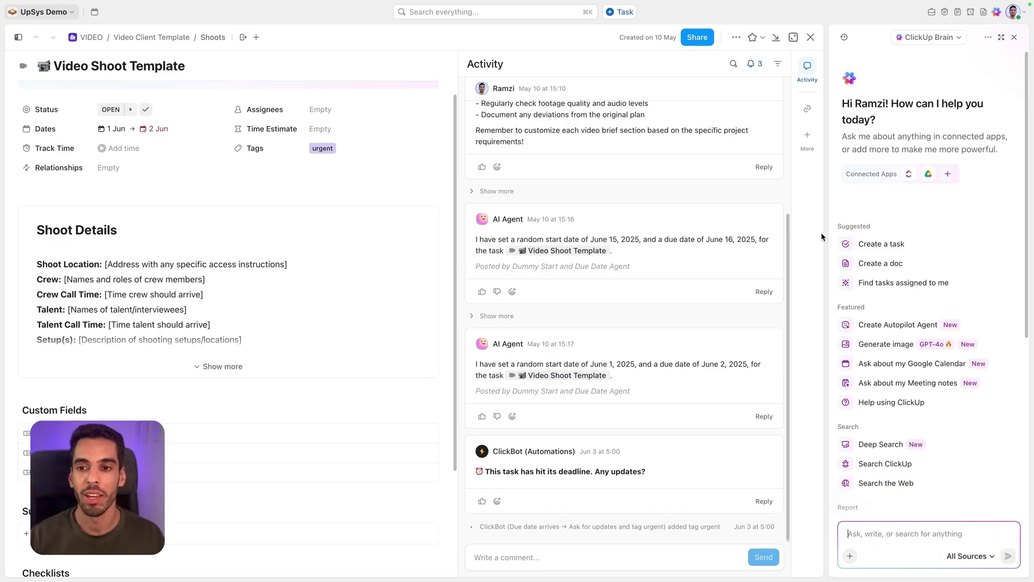
pyautogui.moveTo(827, 234); pyautogui.dragTo(800, 235)
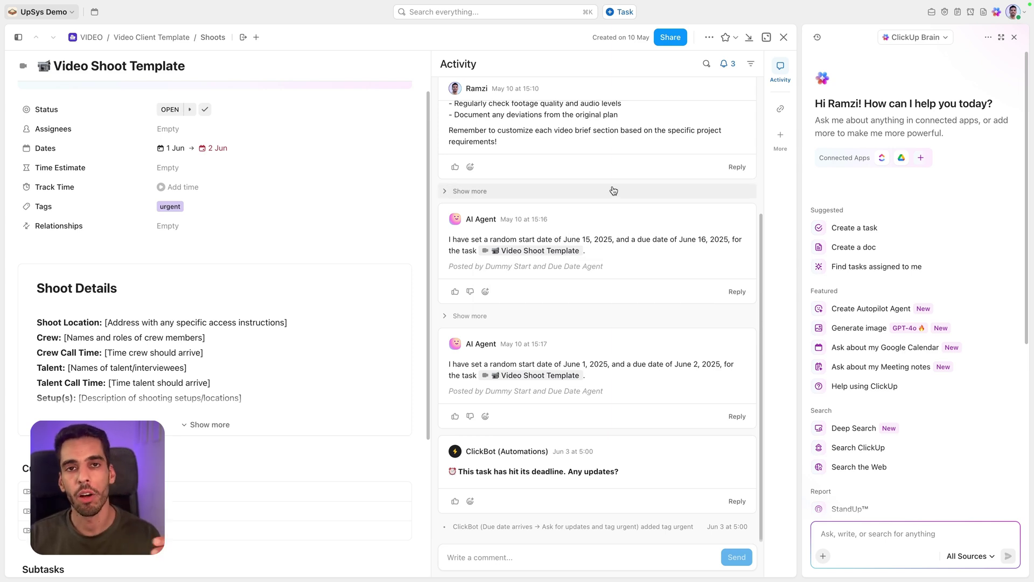
# Close the task, open the Employee Onboarding Handbook NEW doc from Docs, and bring up Brain beside it
pyautogui.click(785, 37)
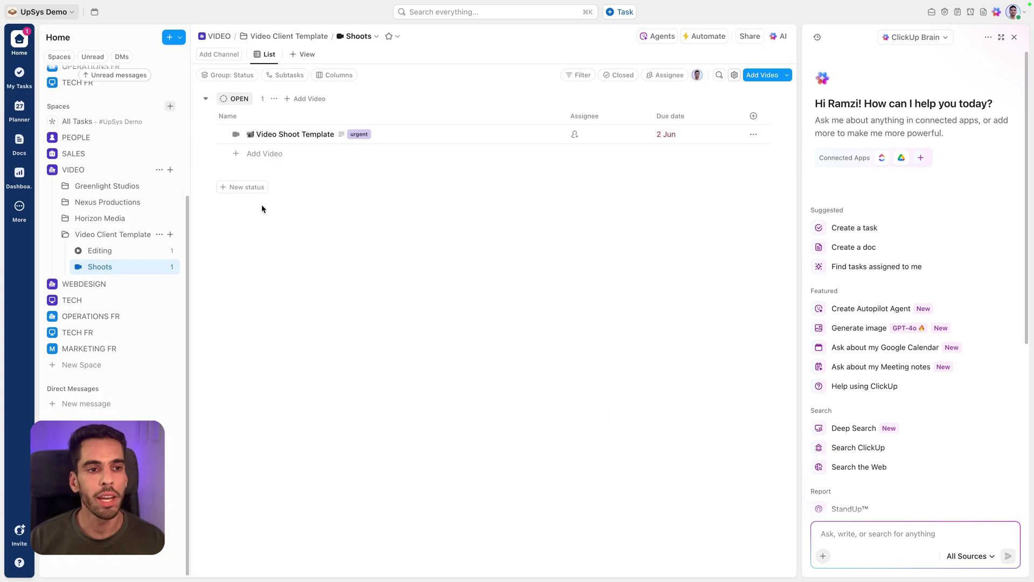
pyautogui.click(20, 143)
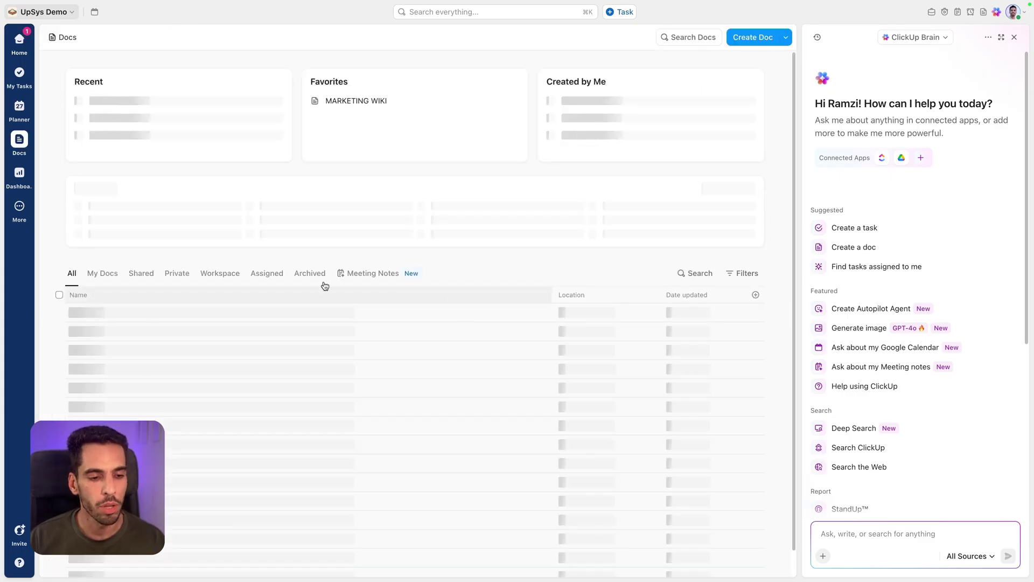
pyautogui.click(164, 284)
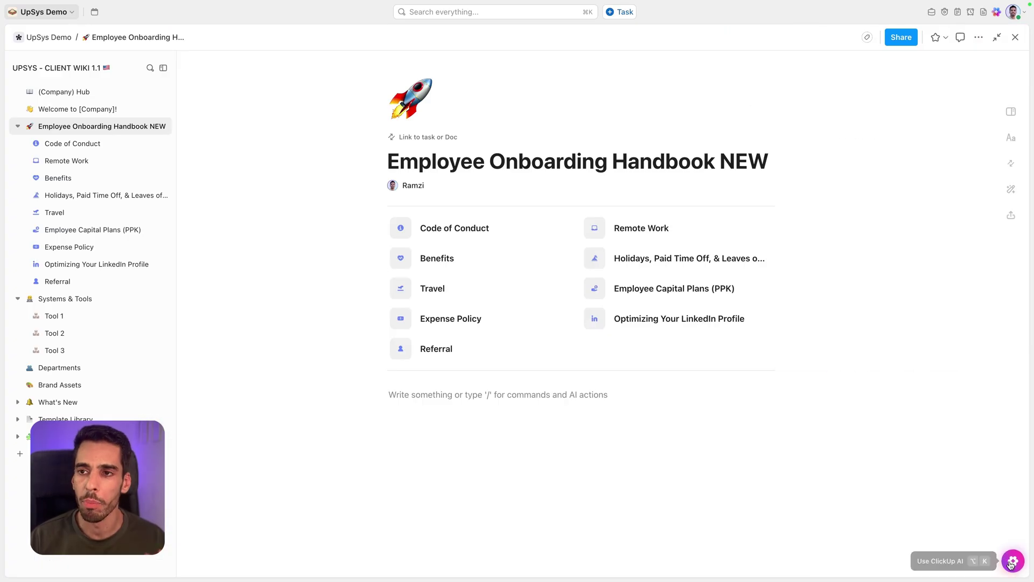
pyautogui.click(1012, 561)
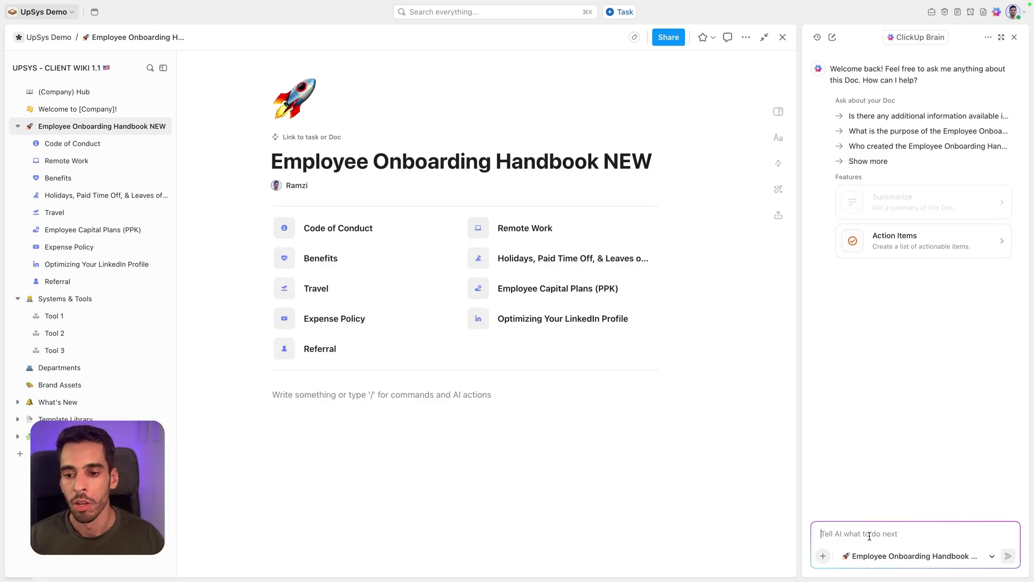
pyautogui.write('Creat')
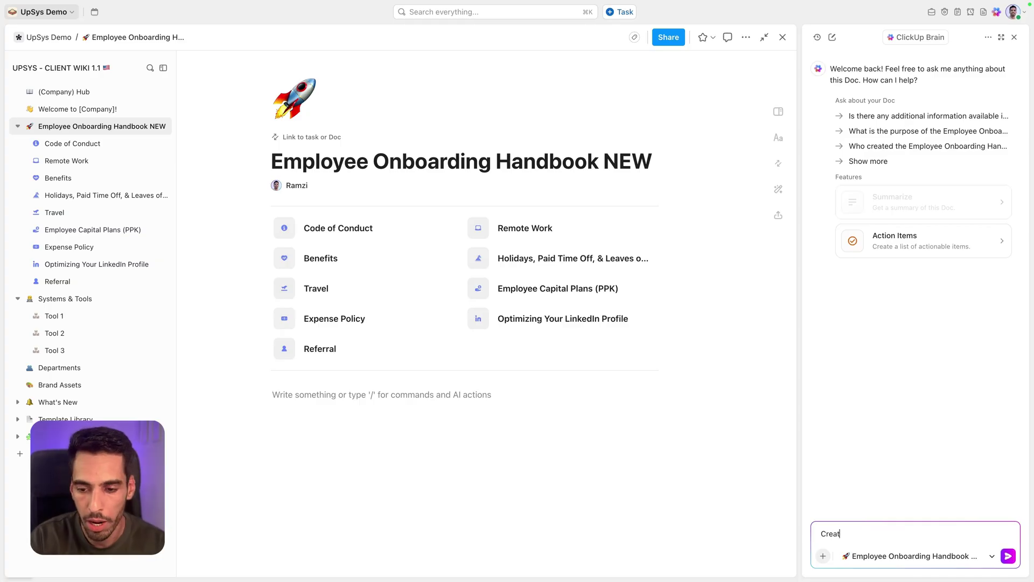
pyautogui.write('e an onboarding Taks for my new ')
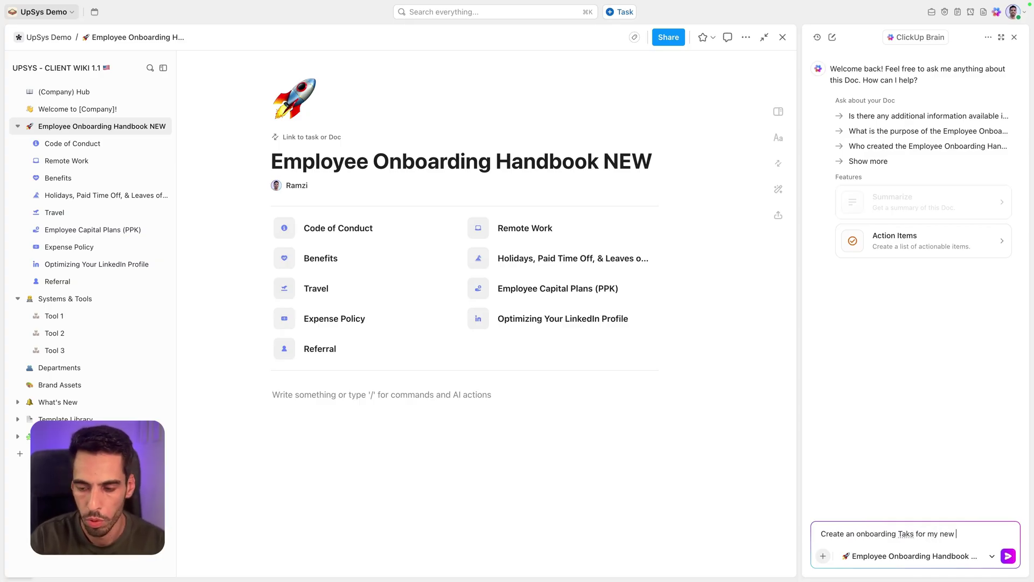
pyautogui.write('Empl')
pyautogui.write('oyee @')
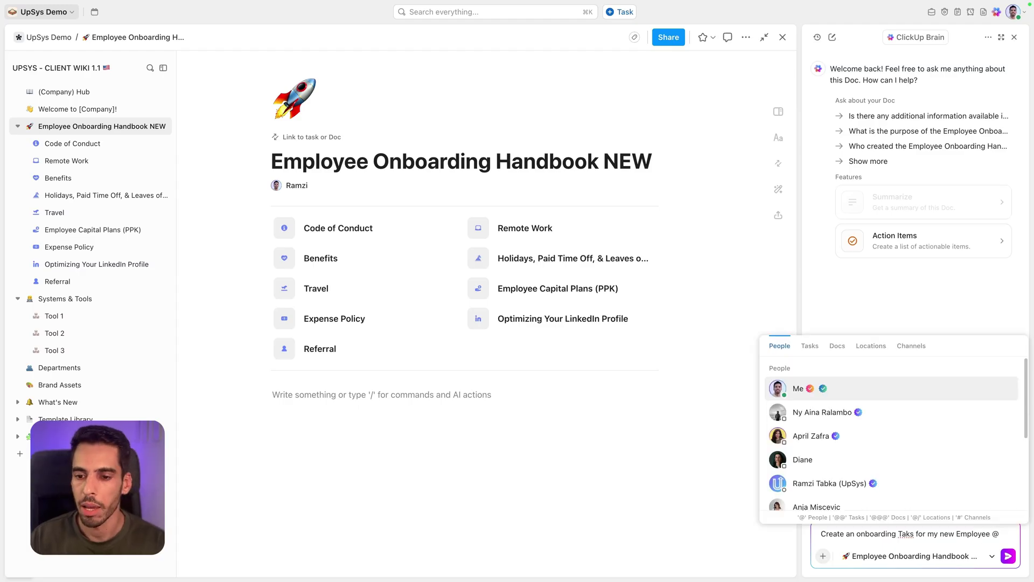
pyautogui.click(873, 483)
pyautogui.press('Return')
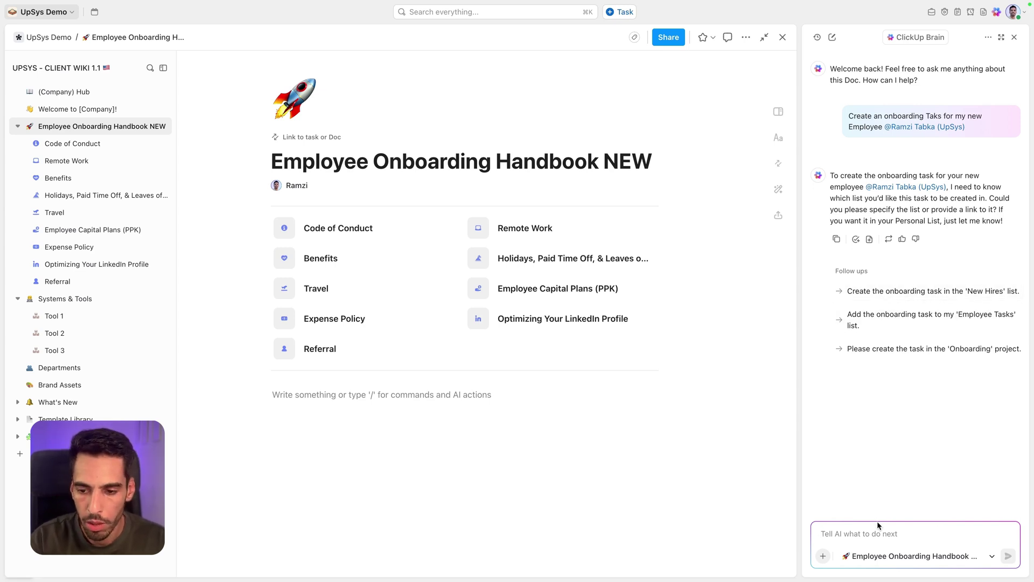
pyautogui.write('In the new hires list, and follow my onboarding handbook')
pyautogui.press('Return')
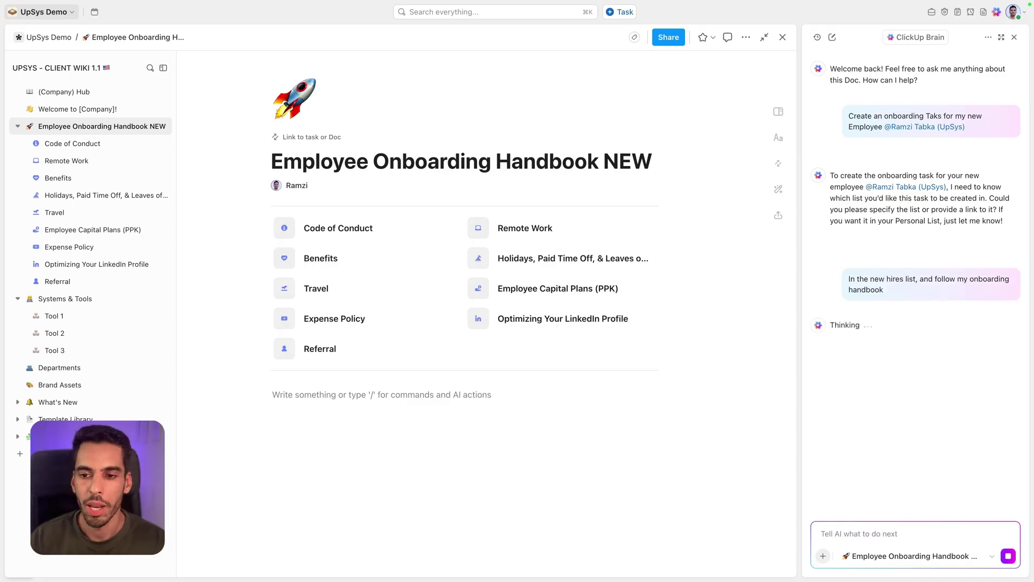
# Browse the Code of Conduct, Remote Work, Benefits and Holidays handbook pages, then open the created task
pyautogui.click(72, 144)
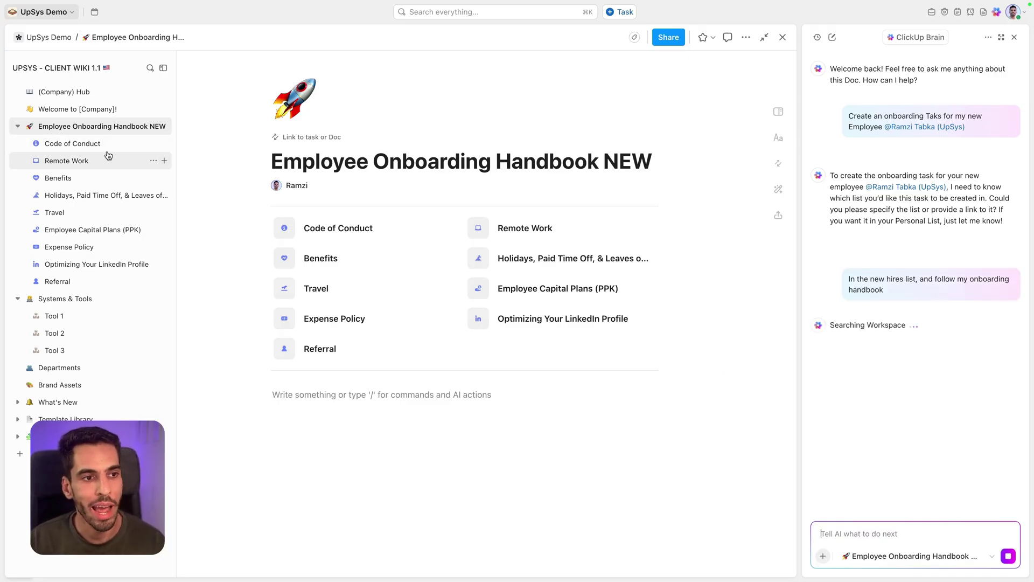
pyautogui.click(67, 161)
pyautogui.click(85, 184)
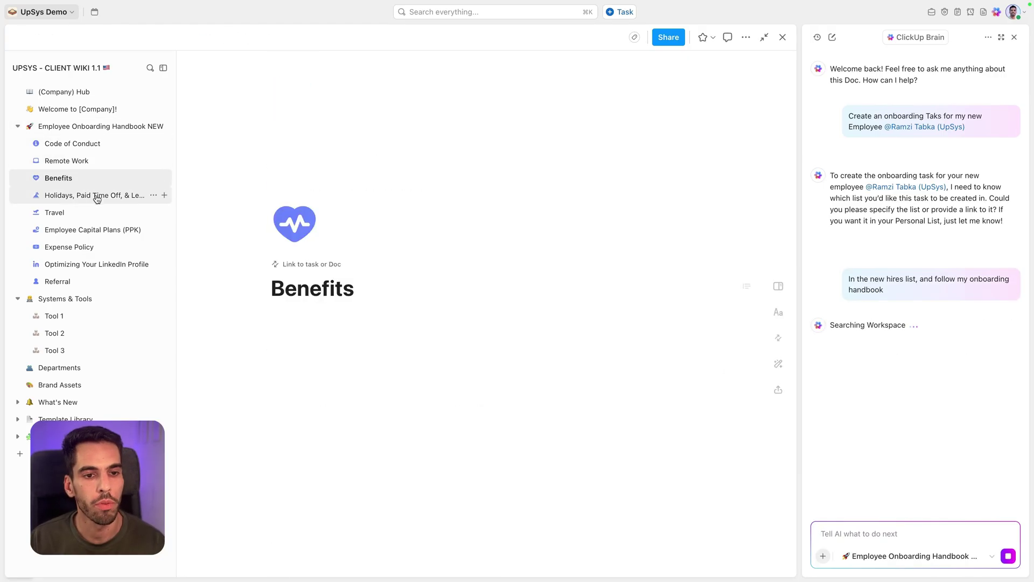
pyautogui.click(92, 196)
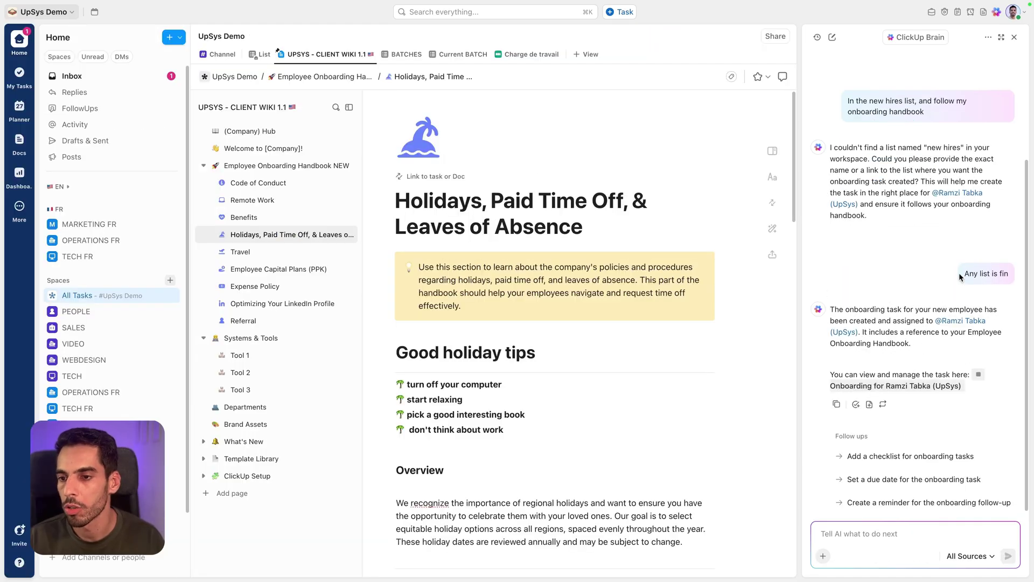
pyautogui.scroll(3, 906, 258)
pyautogui.scroll(-3, 959, 273)
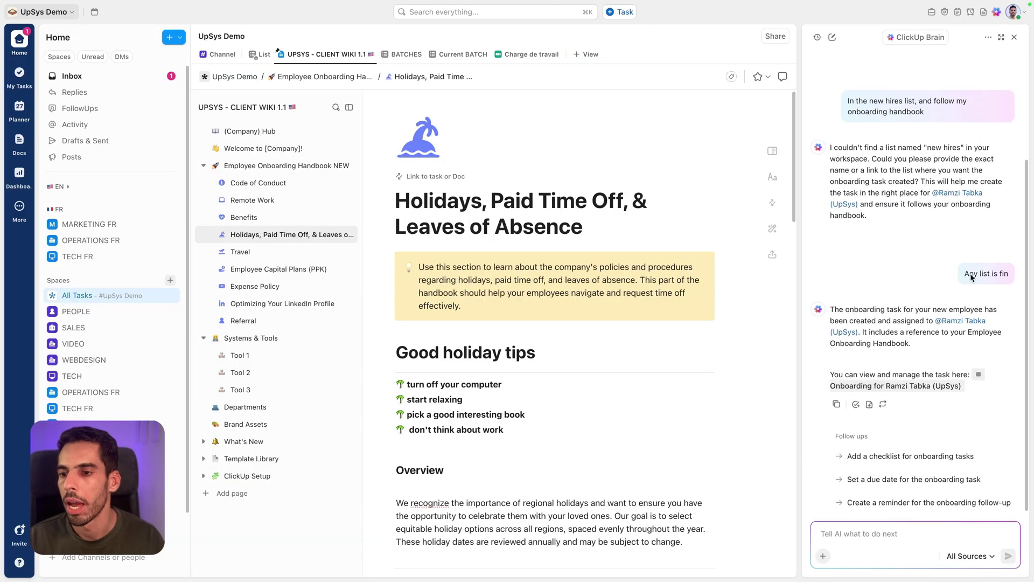
pyautogui.click(910, 386)
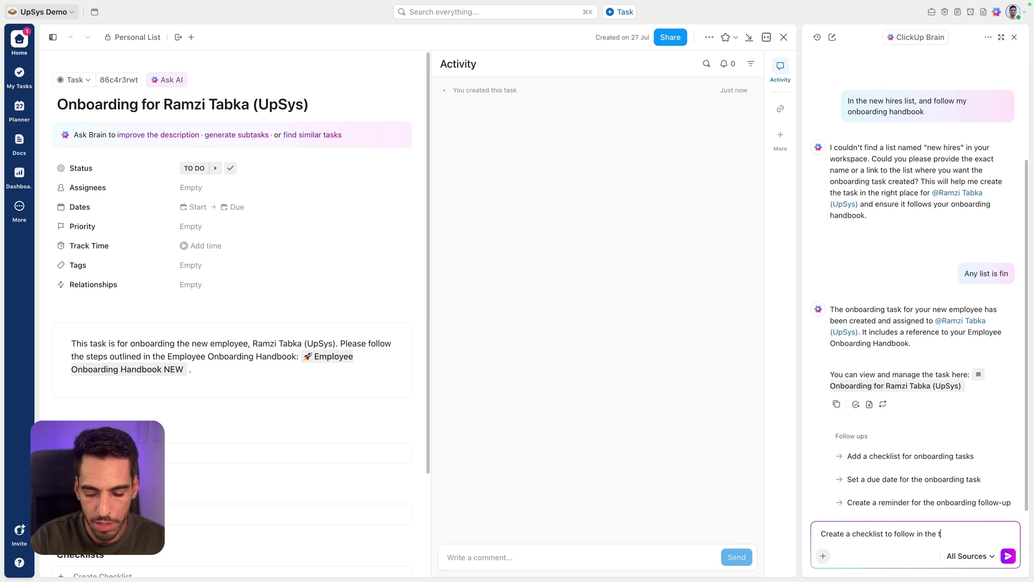
# Have Brain add a standard onboarding checklist to the task, replying 'Yeah standard is fine' and approving it
pyautogui.press('Return')
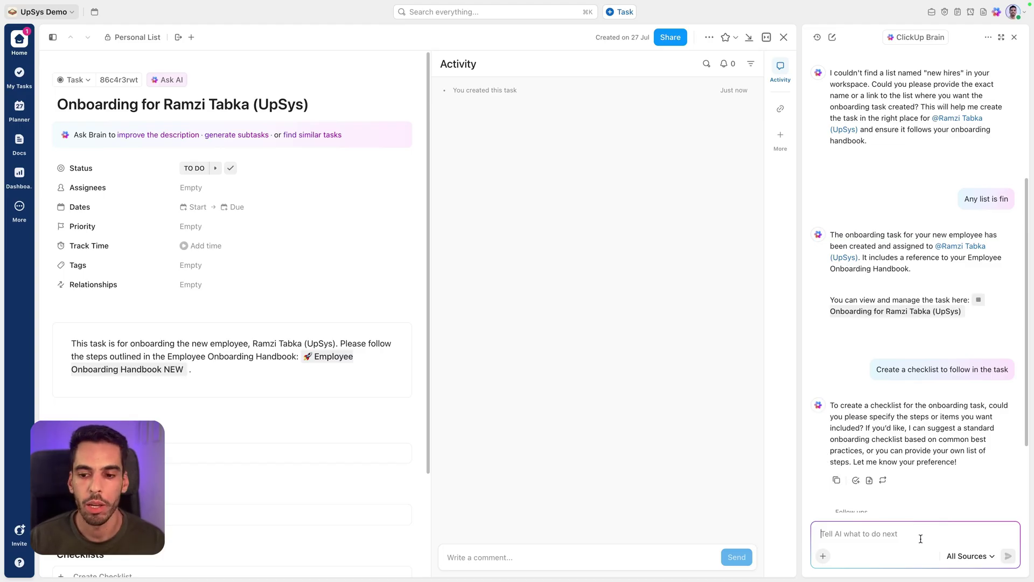
pyautogui.write('Yeah standard is fine')
pyautogui.press('Return')
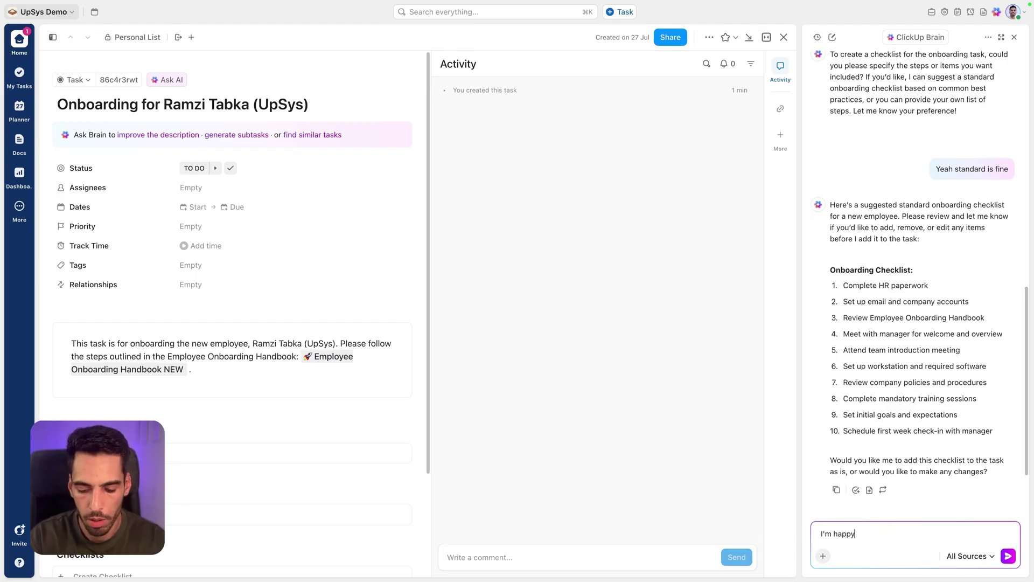
pyautogui.press('Return')
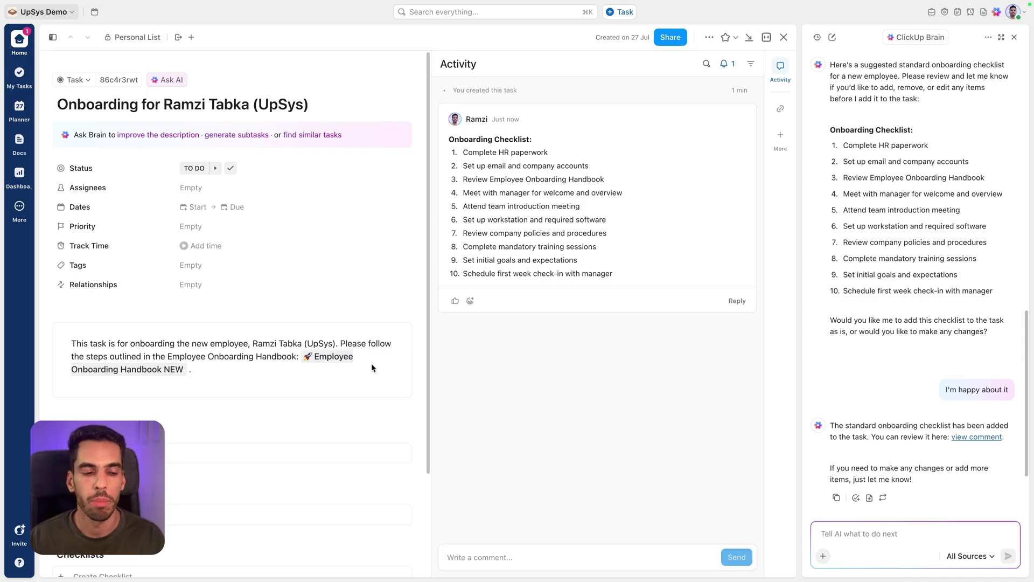
pyautogui.scroll(-3, 371, 364)
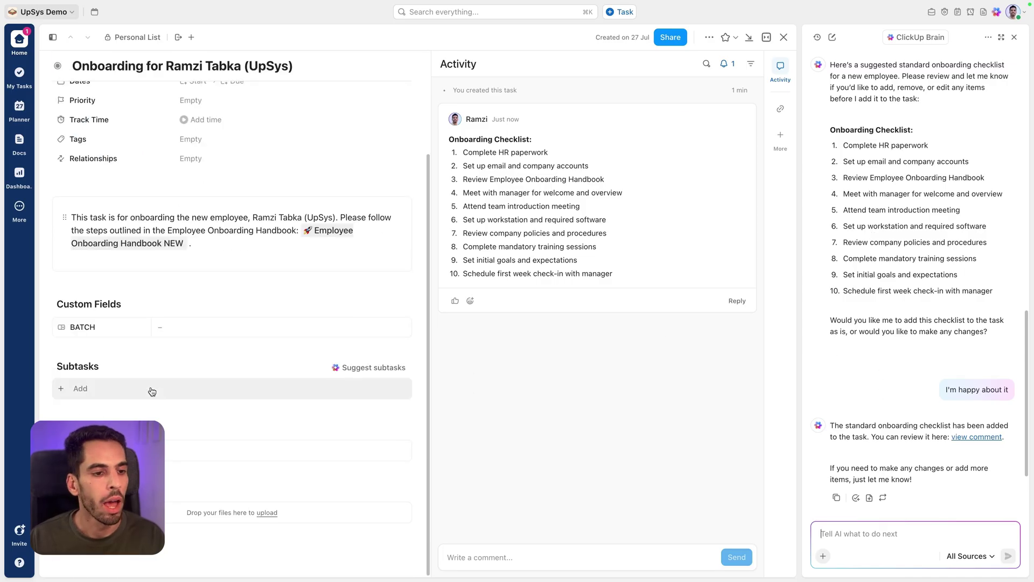
# Close the onboarding task, select the Claude model, and review the earlier target industry sectors chat
pyautogui.click(783, 38)
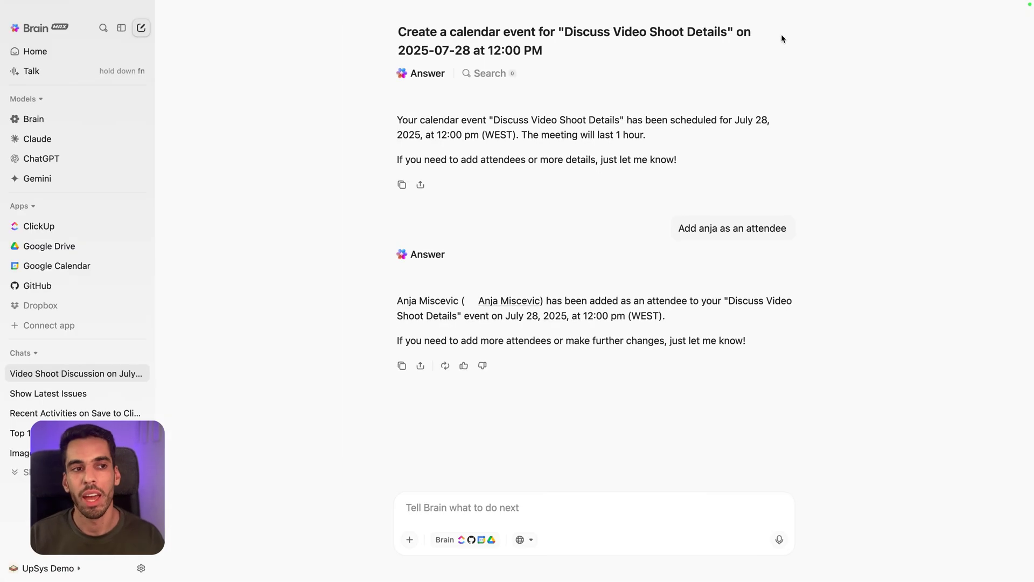
pyautogui.click(70, 142)
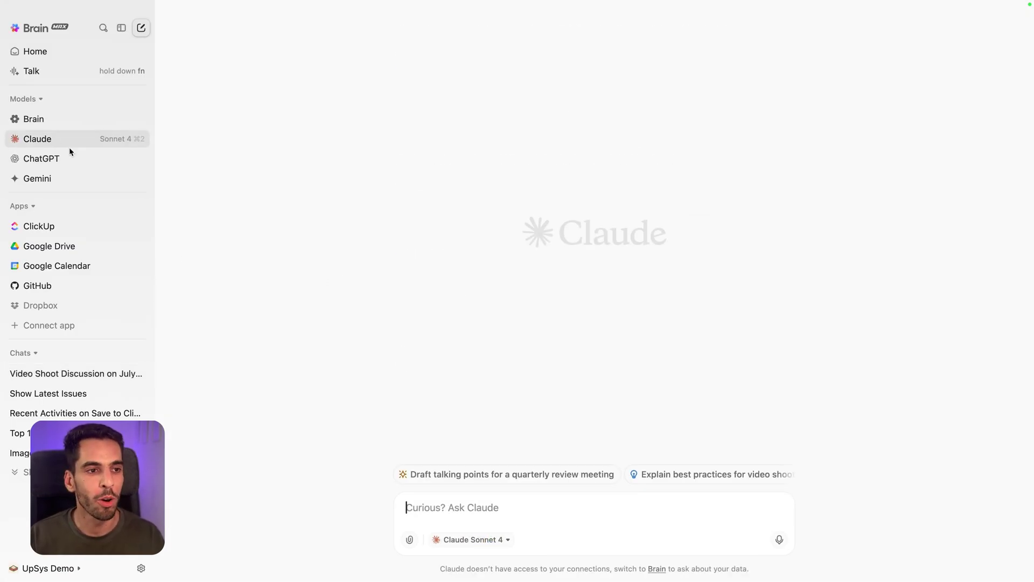
pyautogui.click(18, 432)
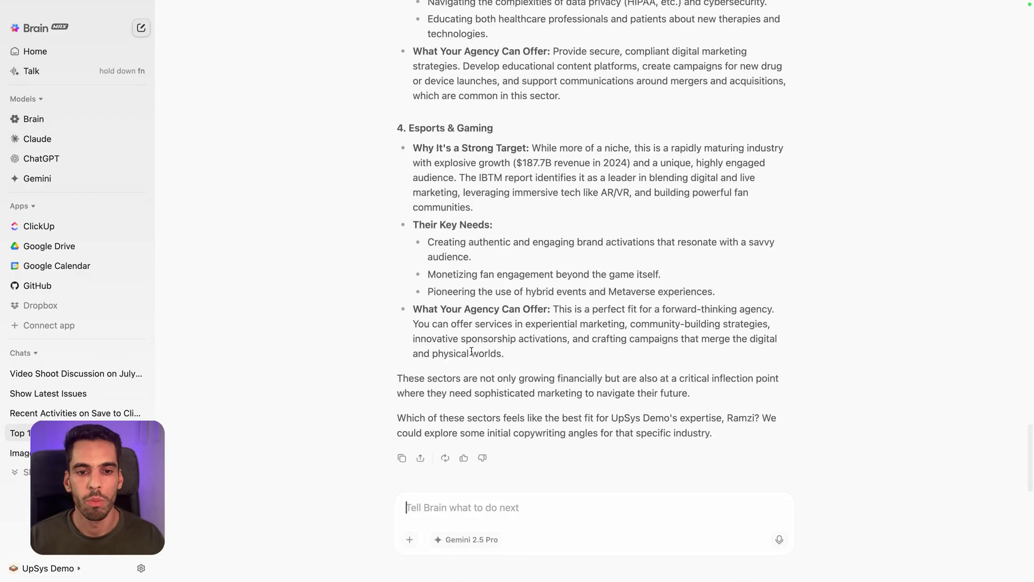
pyautogui.scroll(15, 472, 352)
pyautogui.scroll(15, 471, 351)
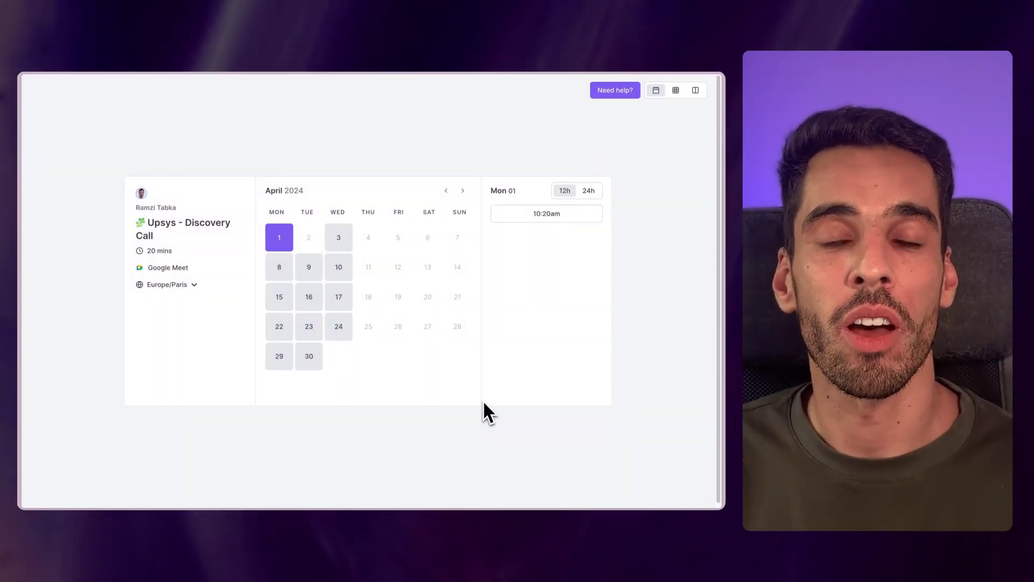
# Book the Upsys Discovery Call for Wednesday, April 3, 2024 at 8:20pm
pyautogui.click(342, 242)
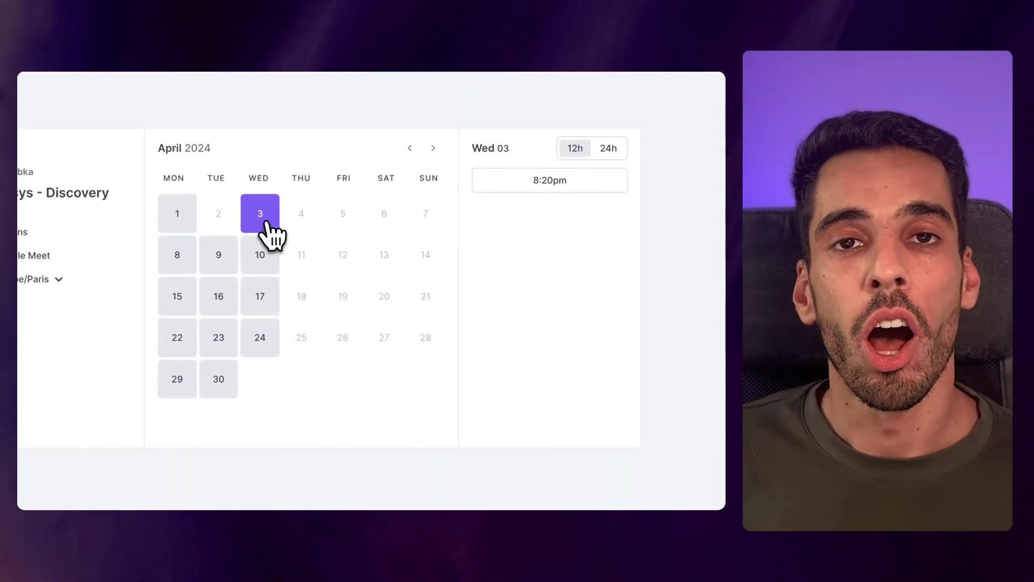
pyautogui.click(569, 185)
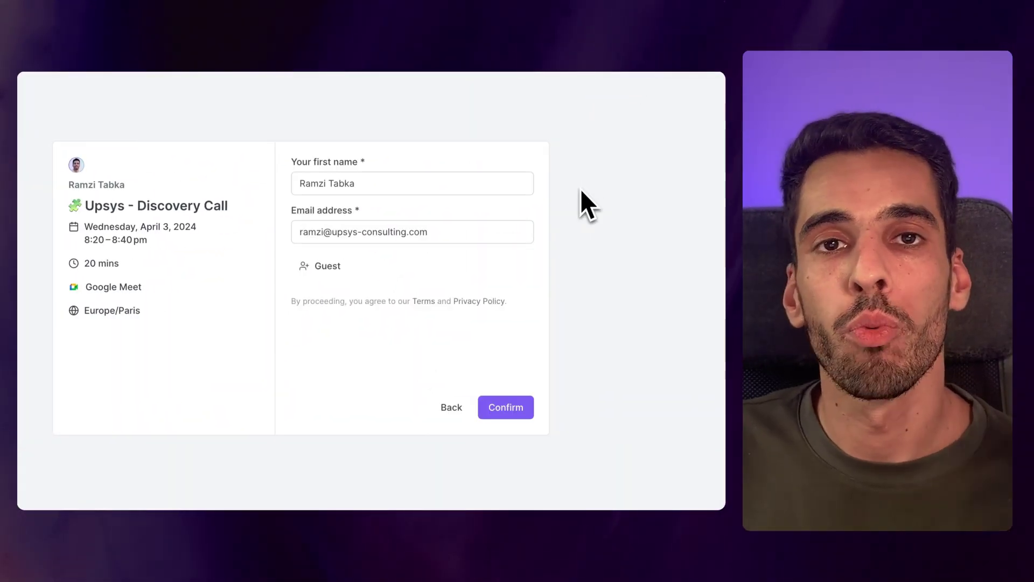
pyautogui.click(519, 399)
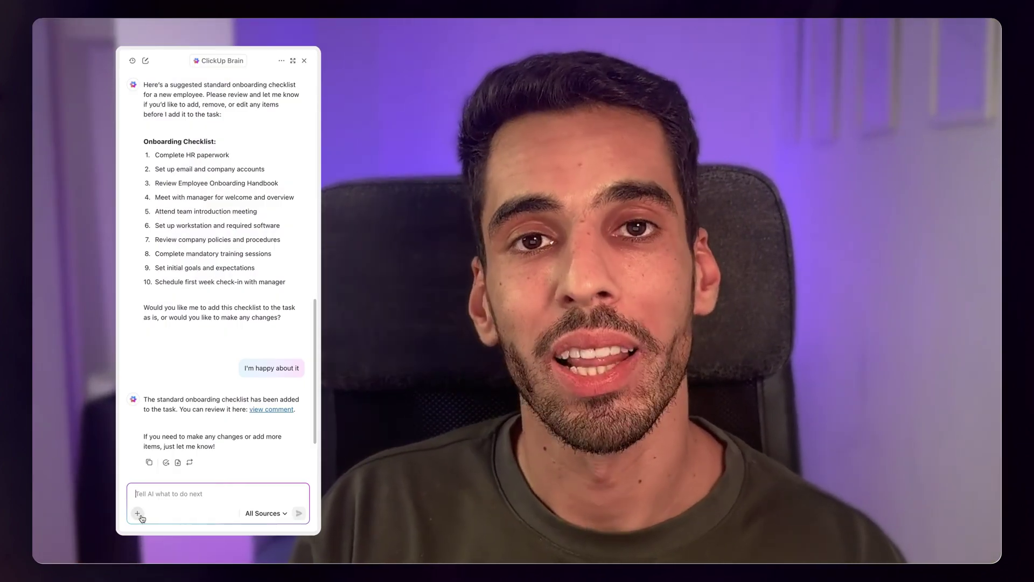
# Show the Brain chat's Attach file, Mention and Saved prompts options
pyautogui.click(138, 513)
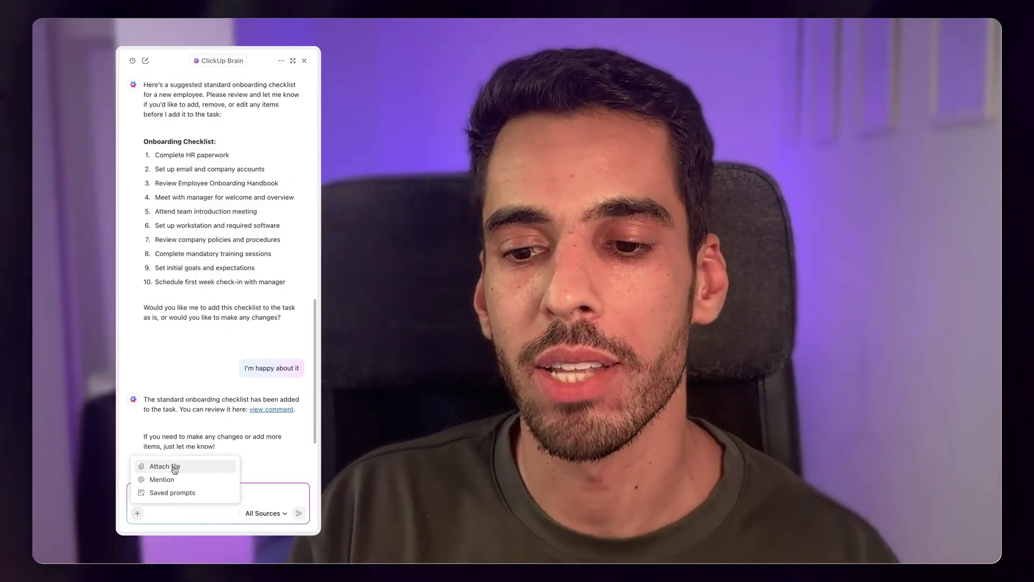